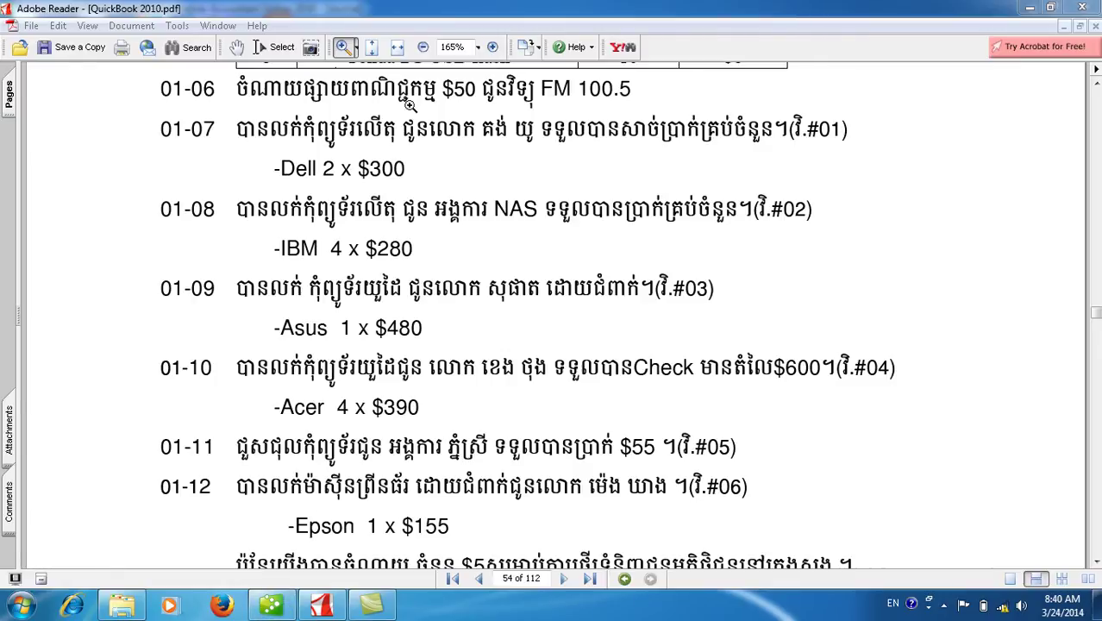
Step: Switch from the Adobe Reader PDF back to the QuickBooks January 2014 Journal report
click(269, 607)
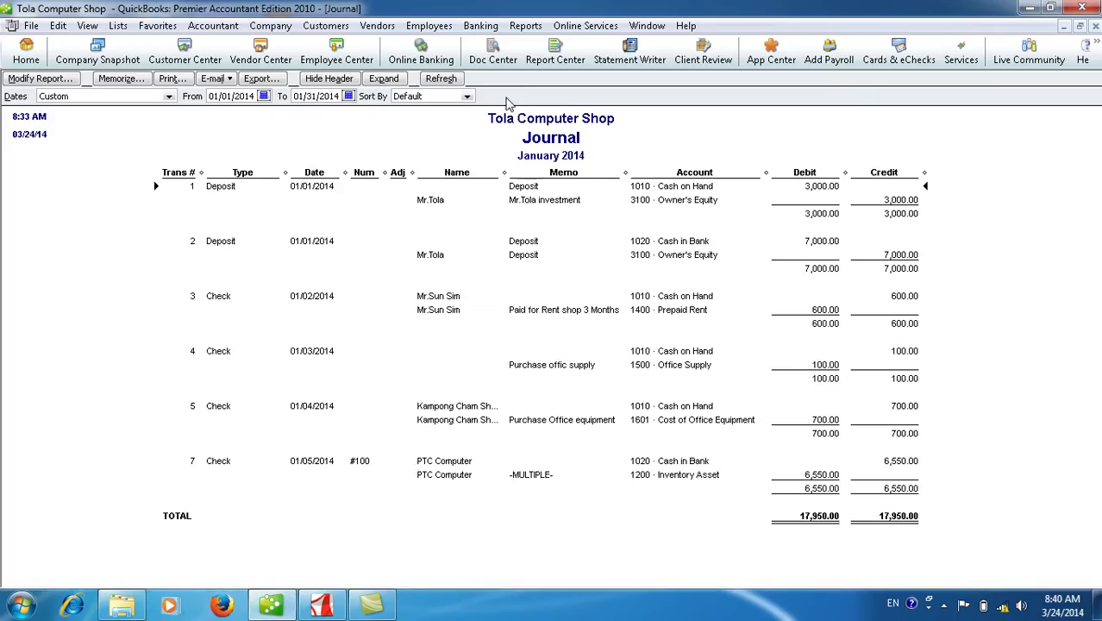
Step: Start a new check paid from the Cash on Hand account
click(481, 26)
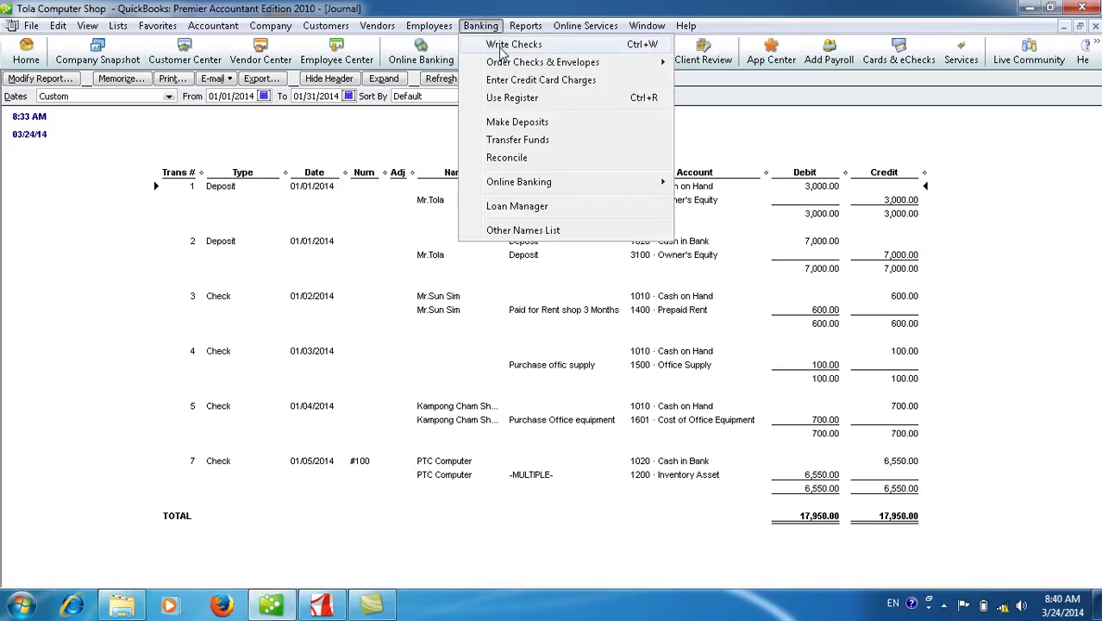
click(509, 47)
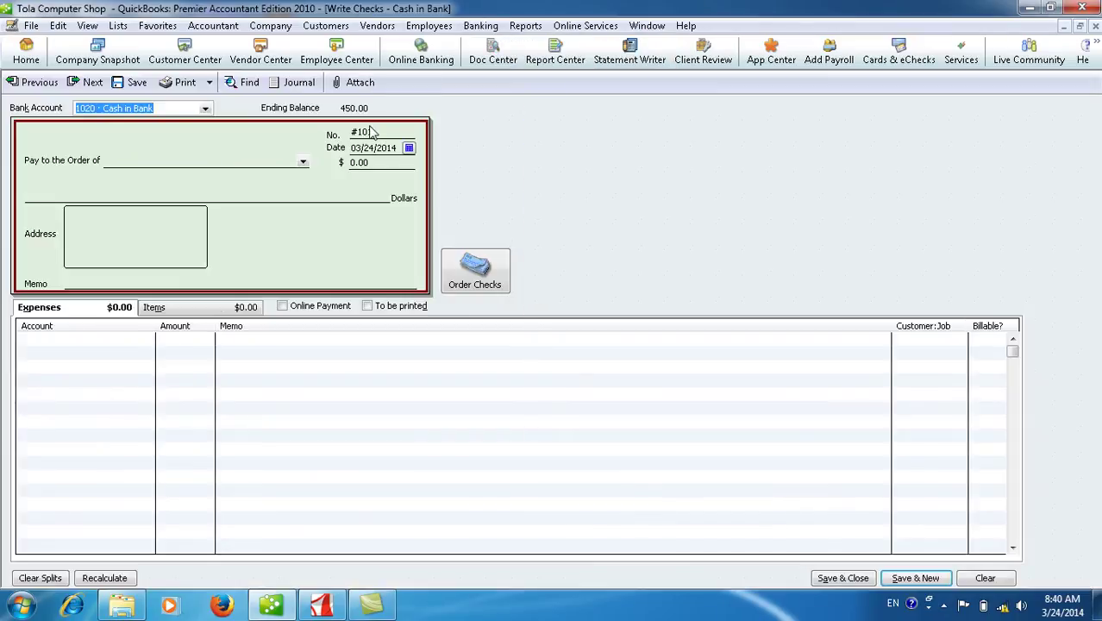
click(205, 109)
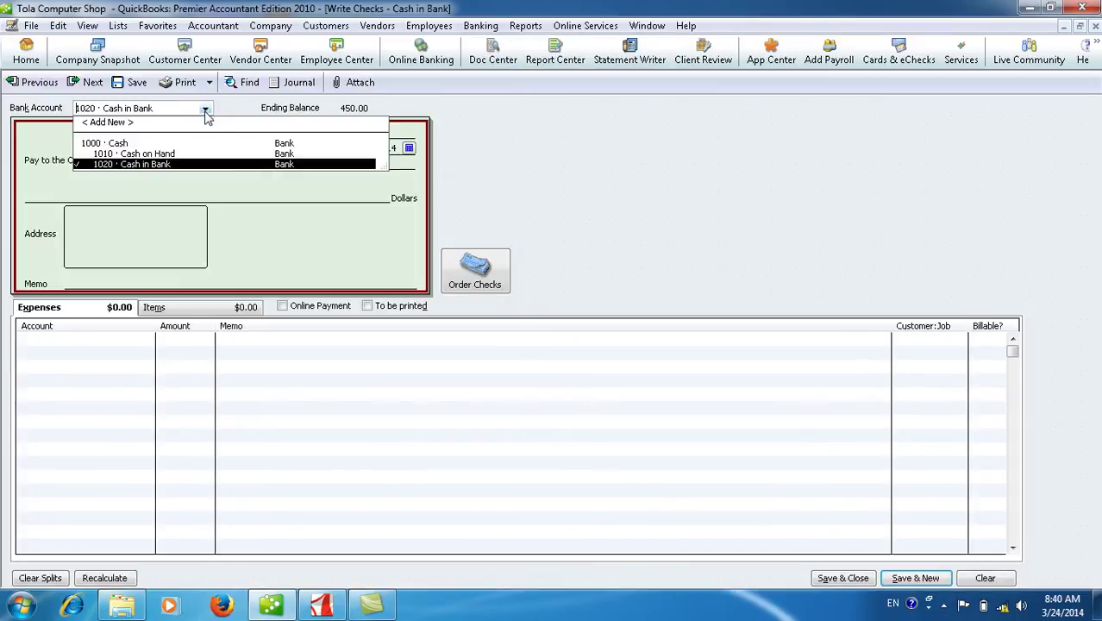
click(178, 155)
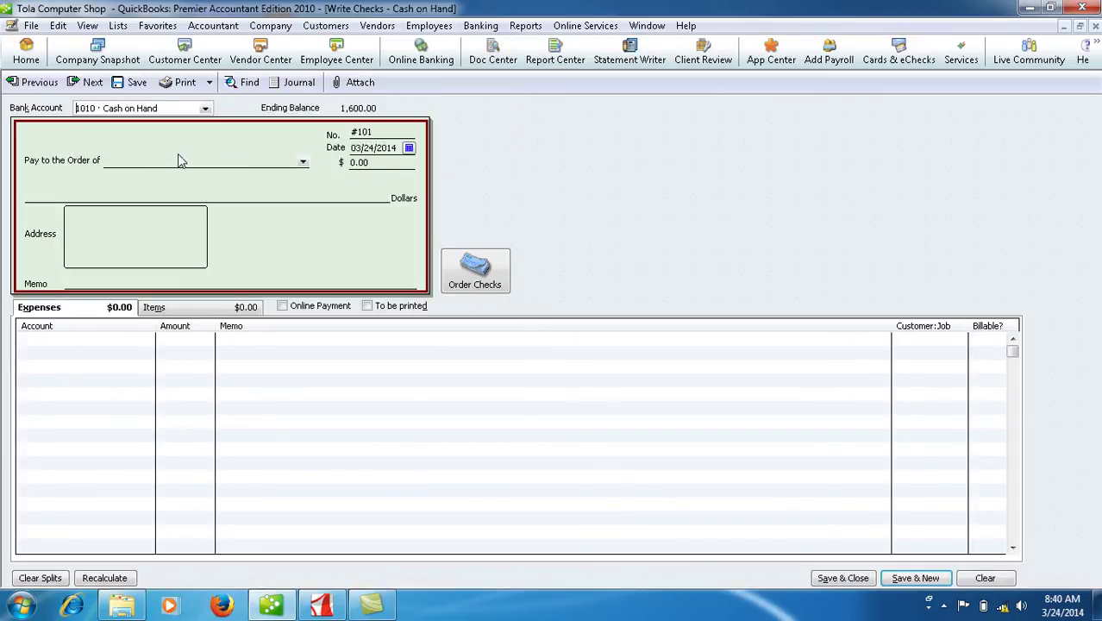
Step: Date the check 01/06/2014 and leave its check number blank
click(410, 149)
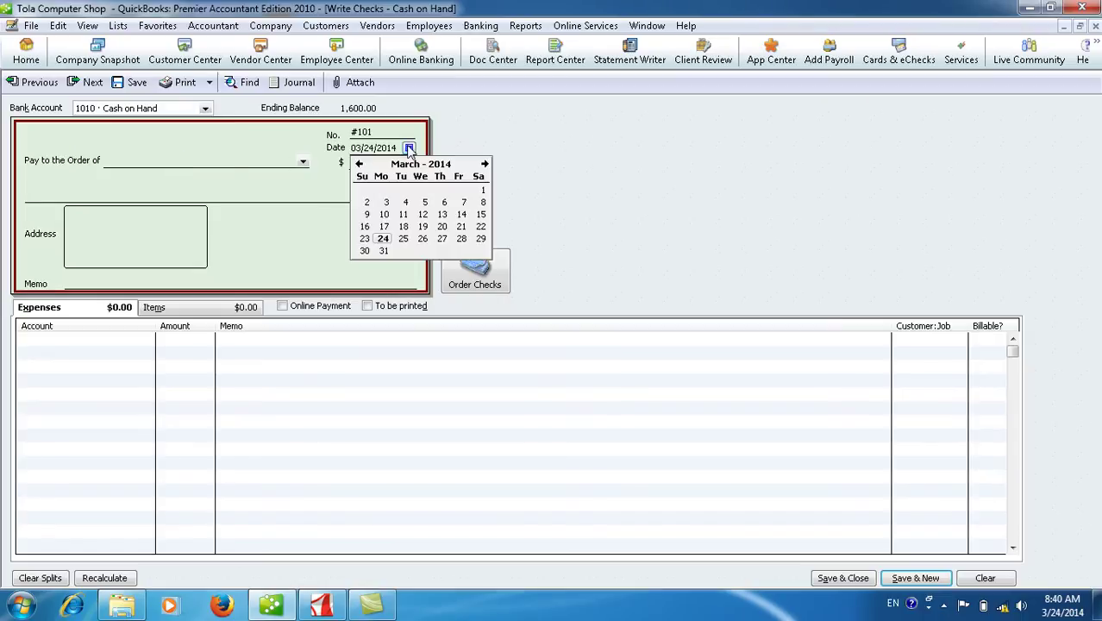
click(360, 164)
click(360, 164)
click(387, 204)
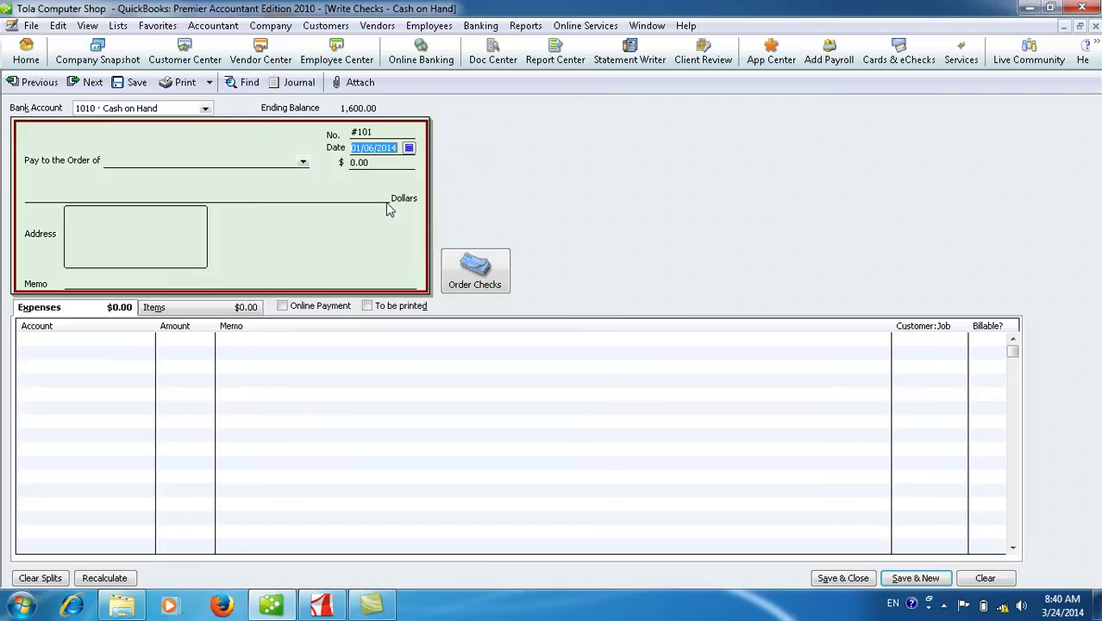
click(377, 130)
key(BackSpace)
Step: Charge the first expense line to 6101 · Advertising Expense
click(148, 337)
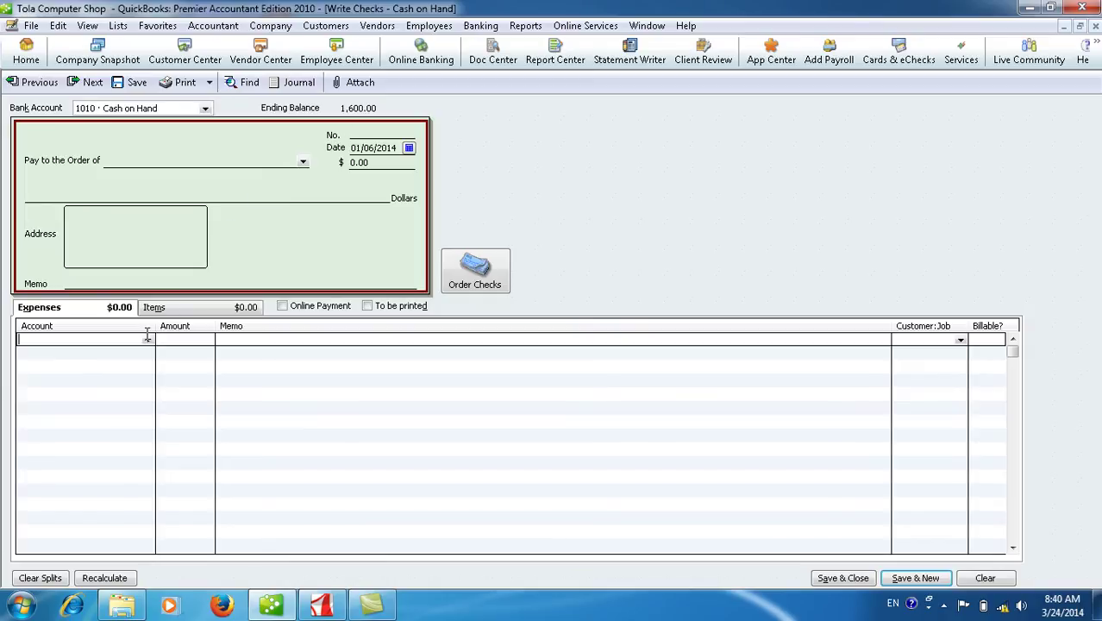
click(148, 340)
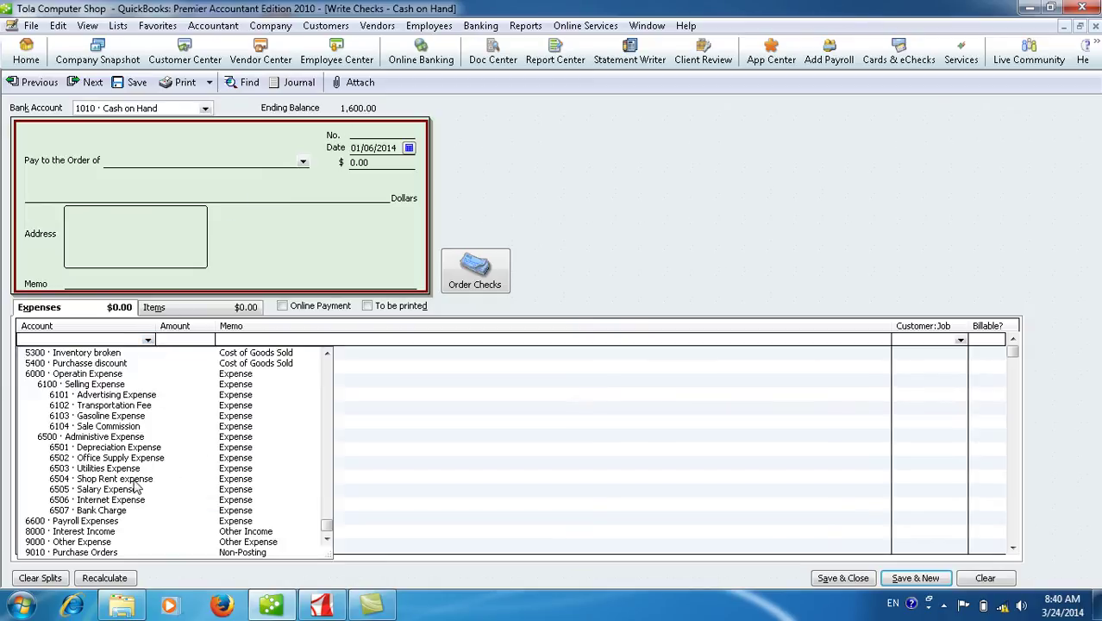
click(132, 395)
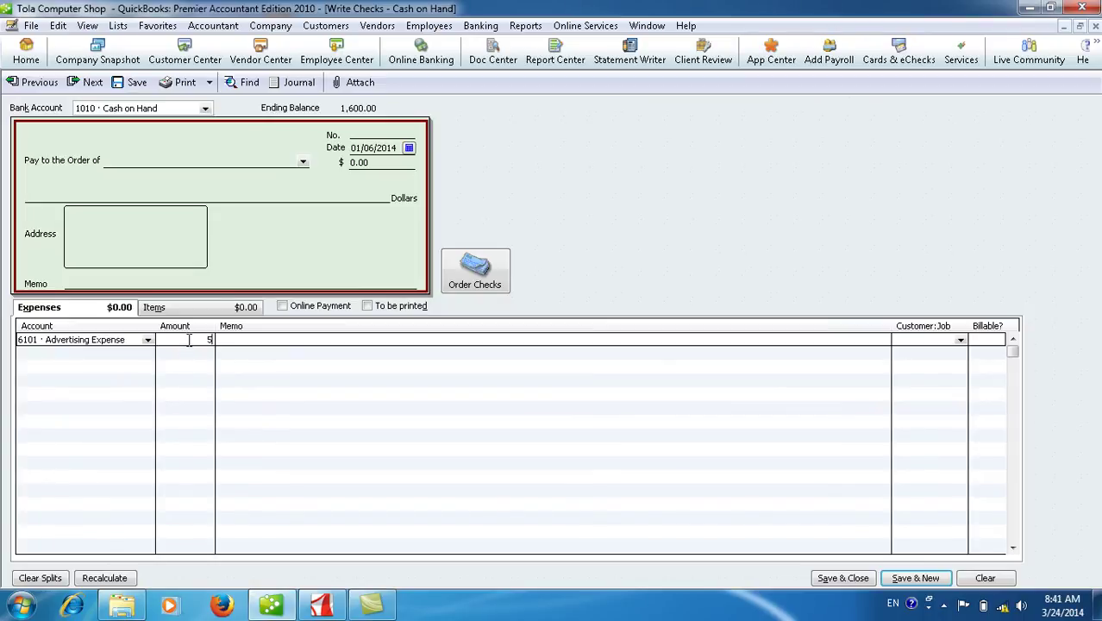
click(180, 342)
text(50)
Step: Create vendor Radio FM 100.5 and set it as the check's payee
click(302, 162)
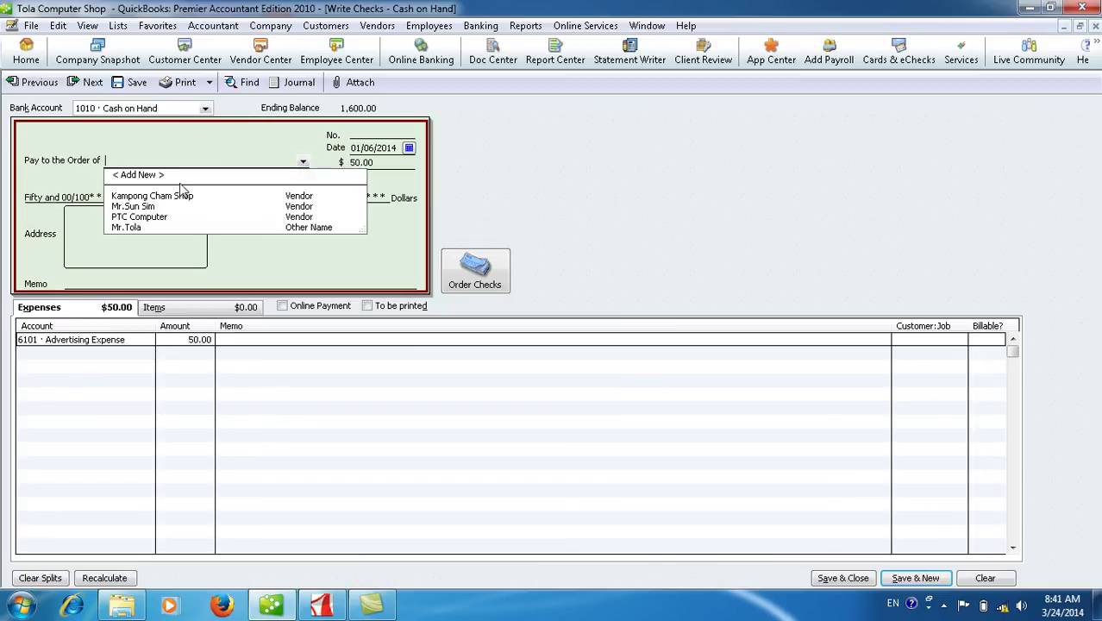
click(155, 176)
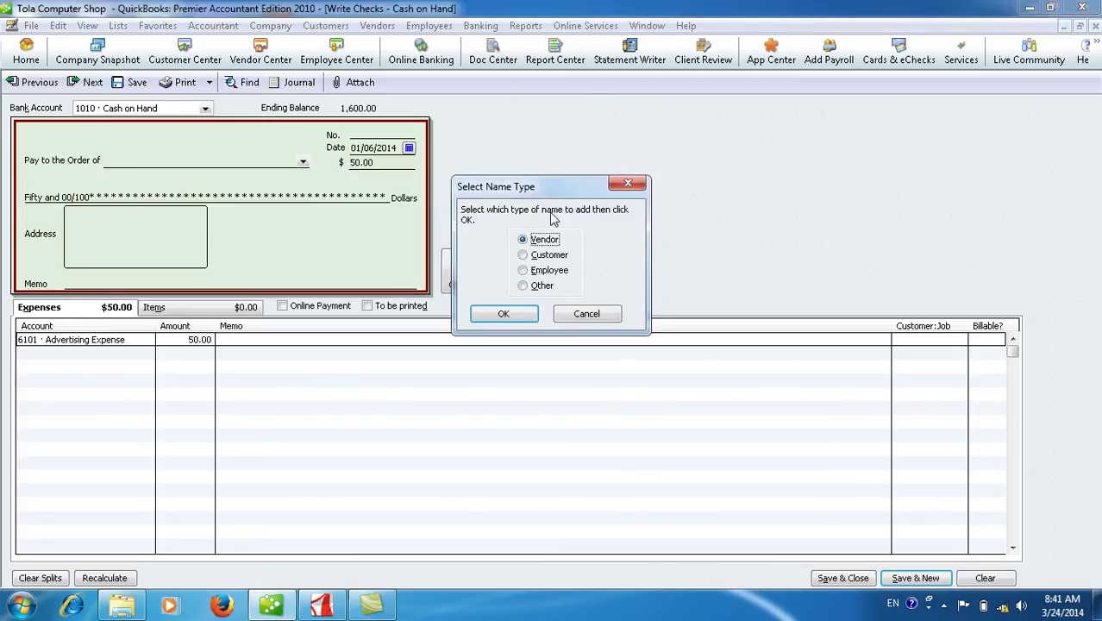
click(505, 315)
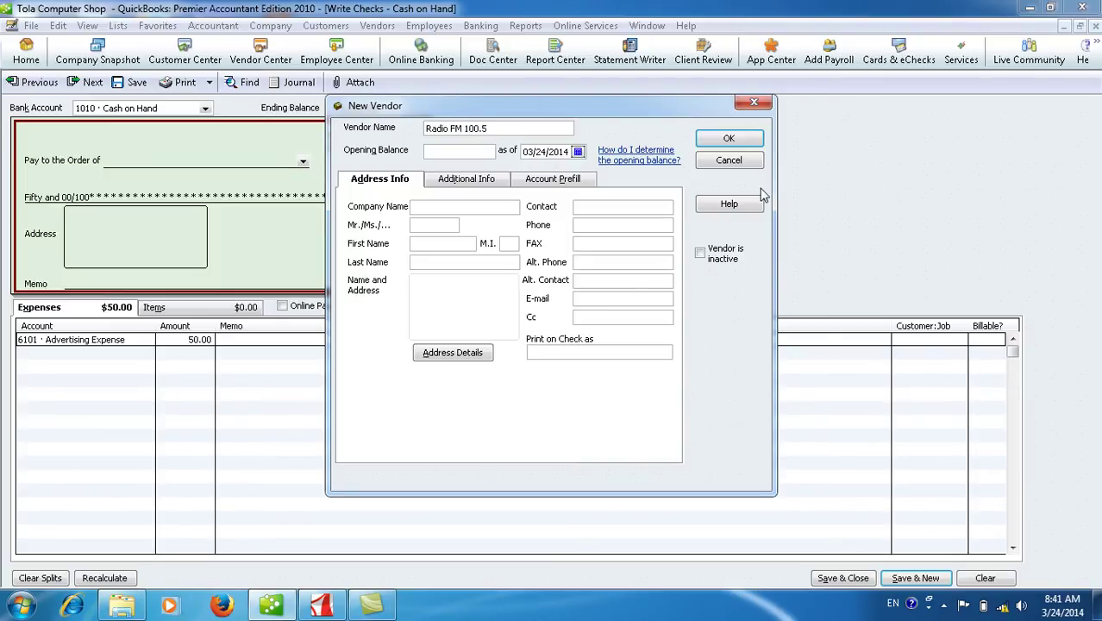
click(729, 138)
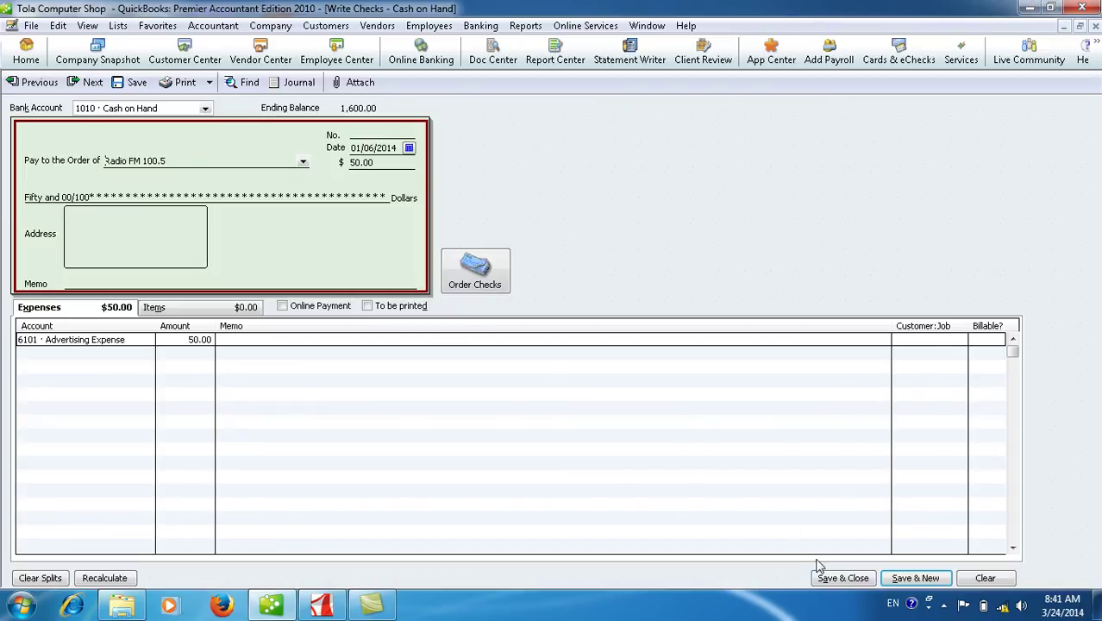
Step: Save the Radio FM 100.5 check and compare Journal transaction 8 with the PDF list
click(844, 578)
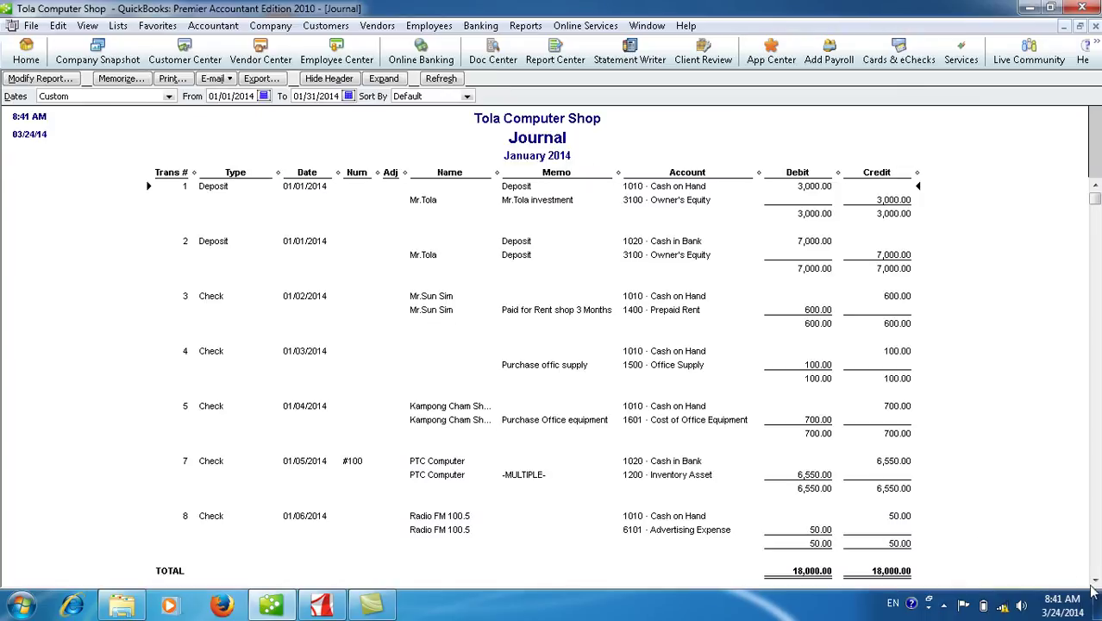
click(1094, 581)
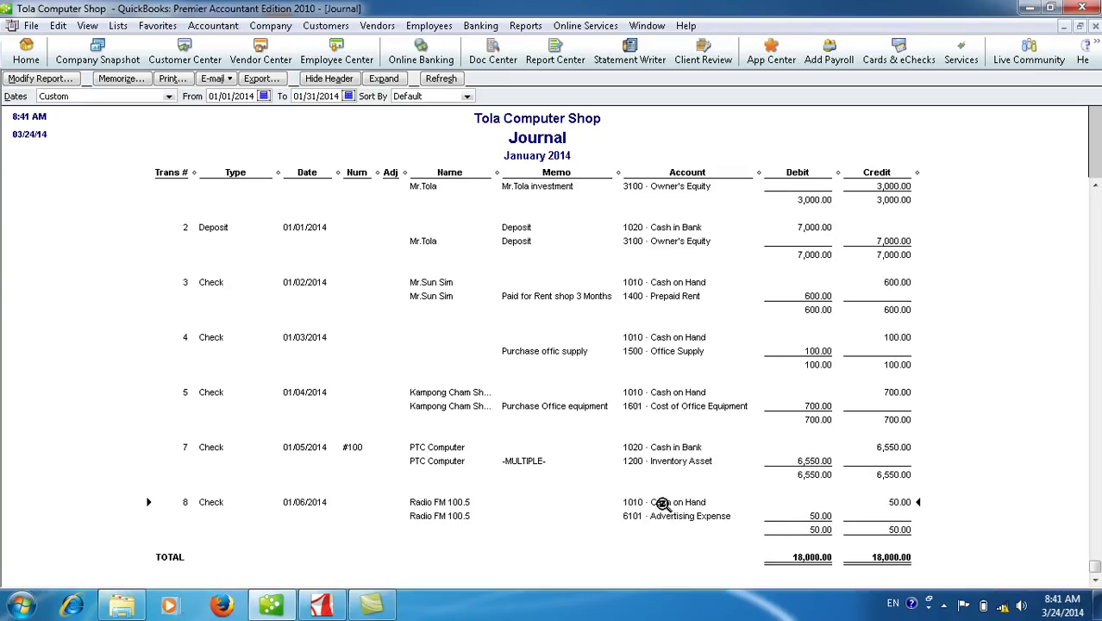
click(319, 611)
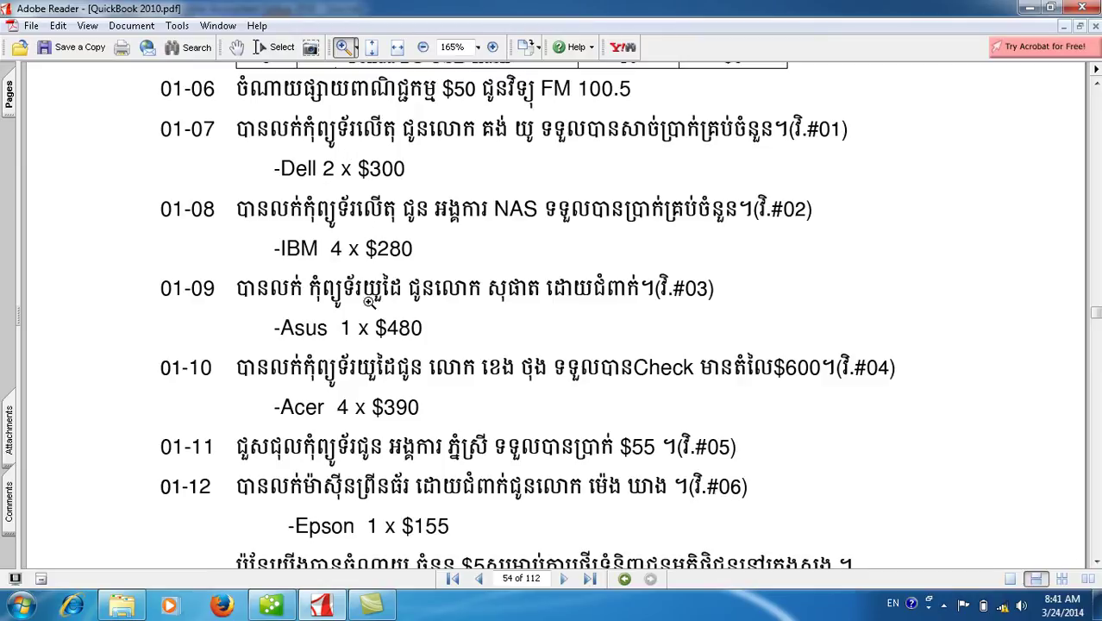
click(274, 608)
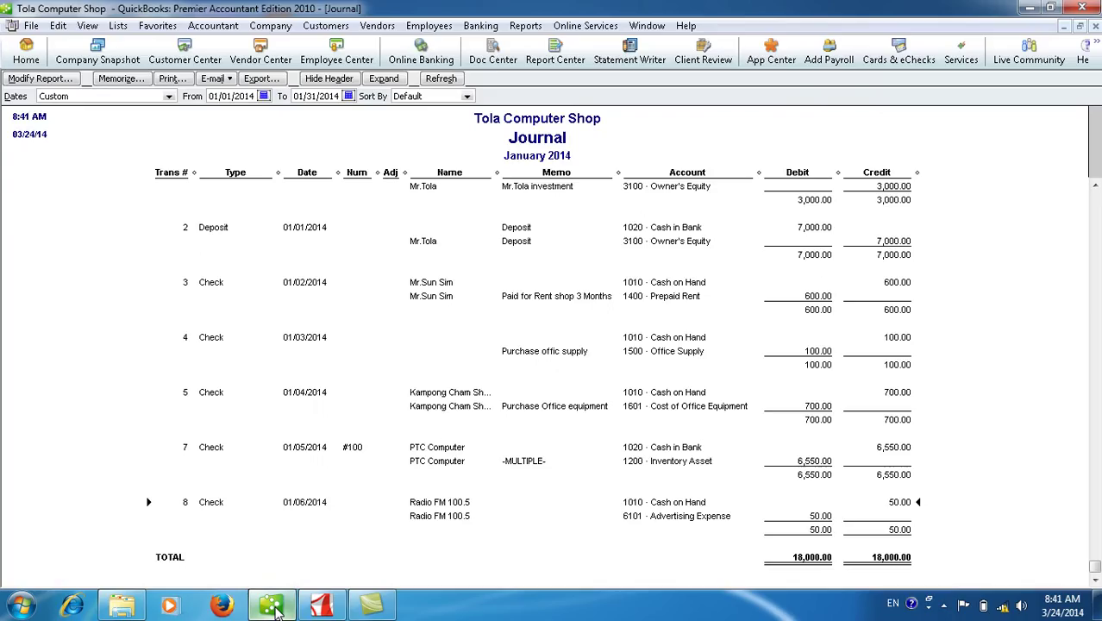
Step: Open a new sales receipt and add a new customer as its Customer:Job
click(325, 25)
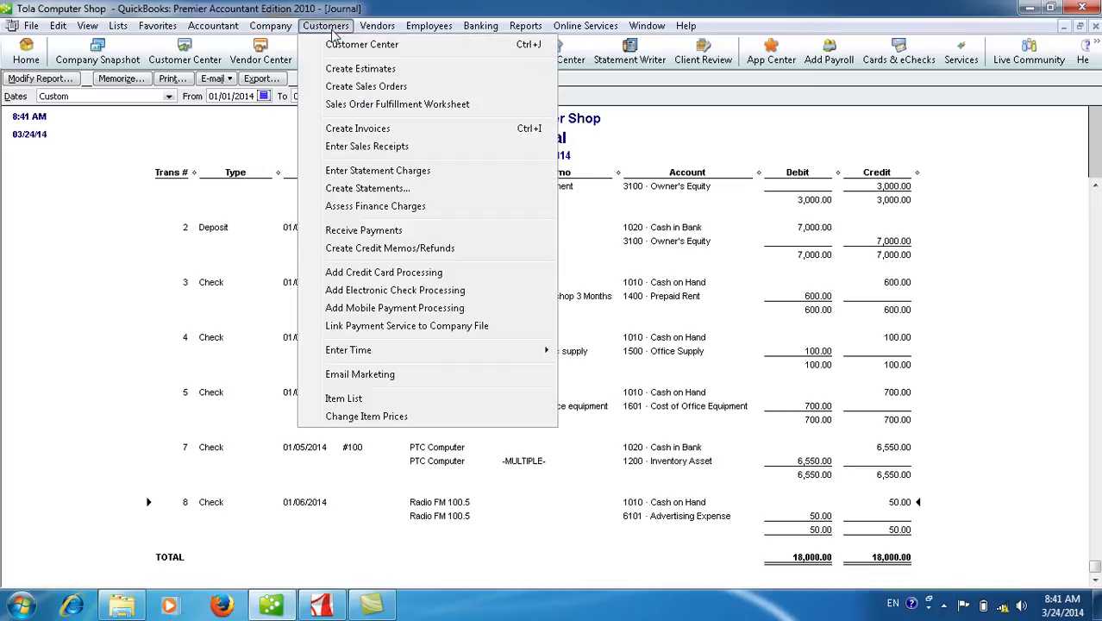
click(363, 147)
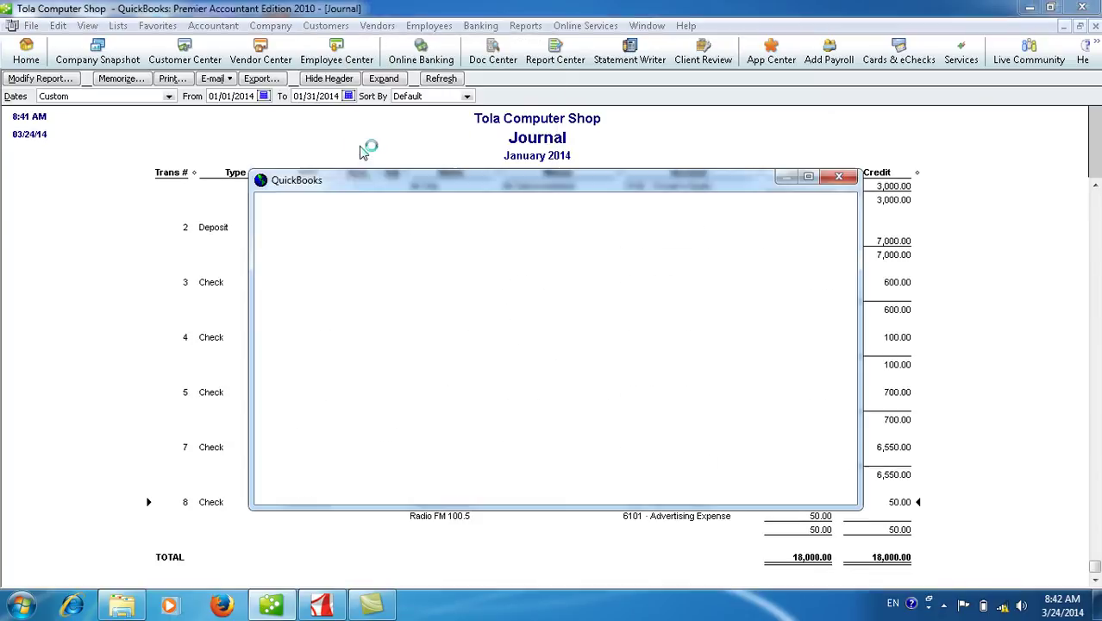
click(663, 480)
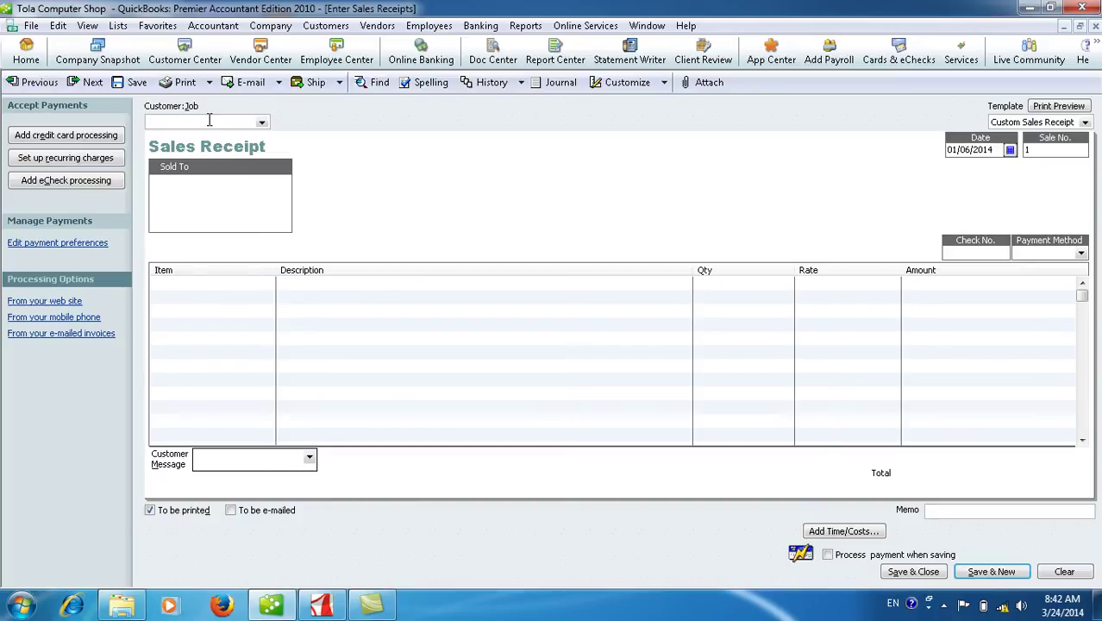
click(261, 124)
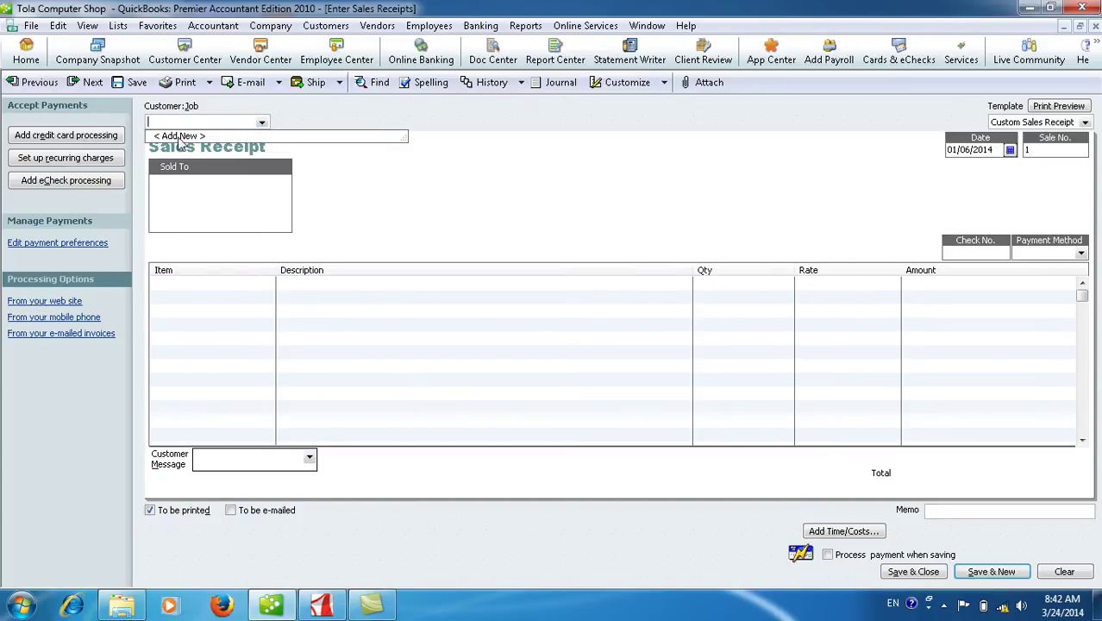
click(180, 136)
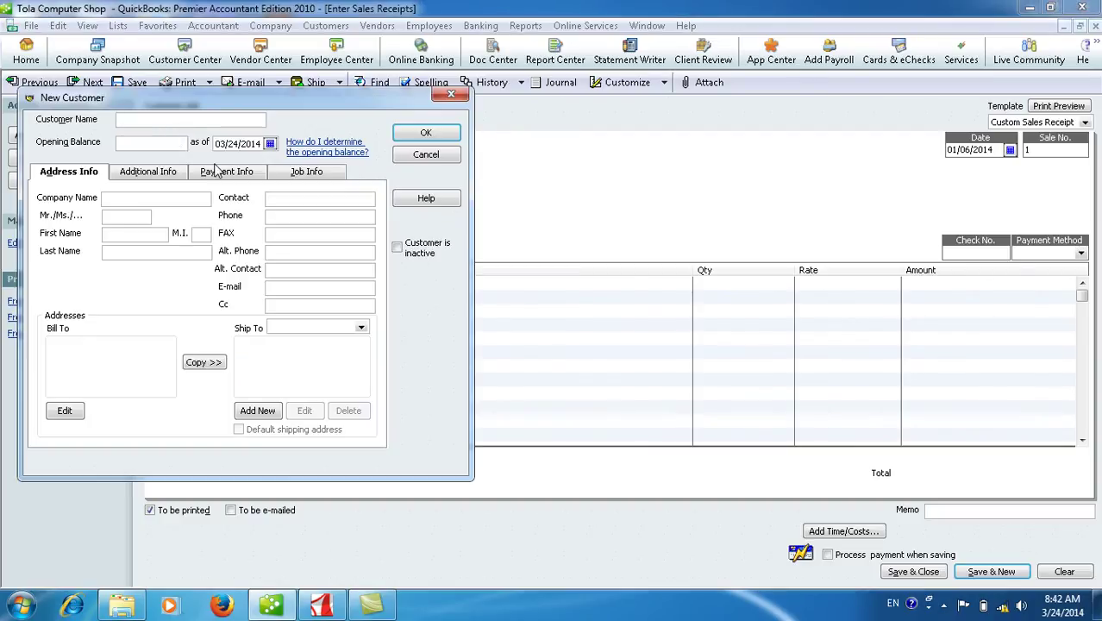
click(413, 134)
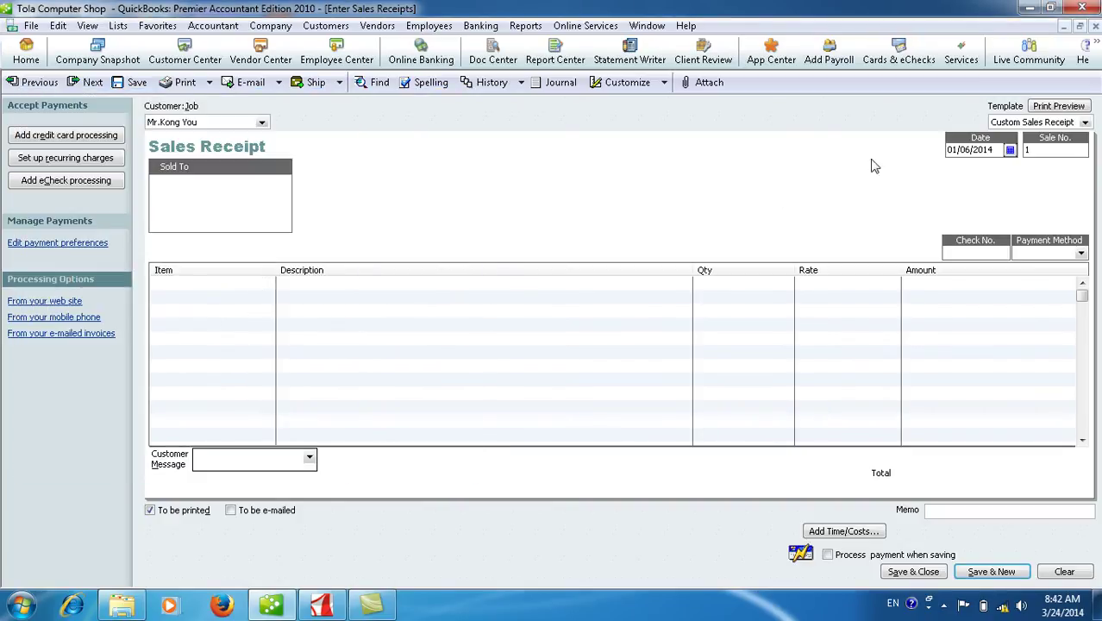
Step: Date the receipt 01/07/2014 and put Dell Computer on the first item line
click(1009, 150)
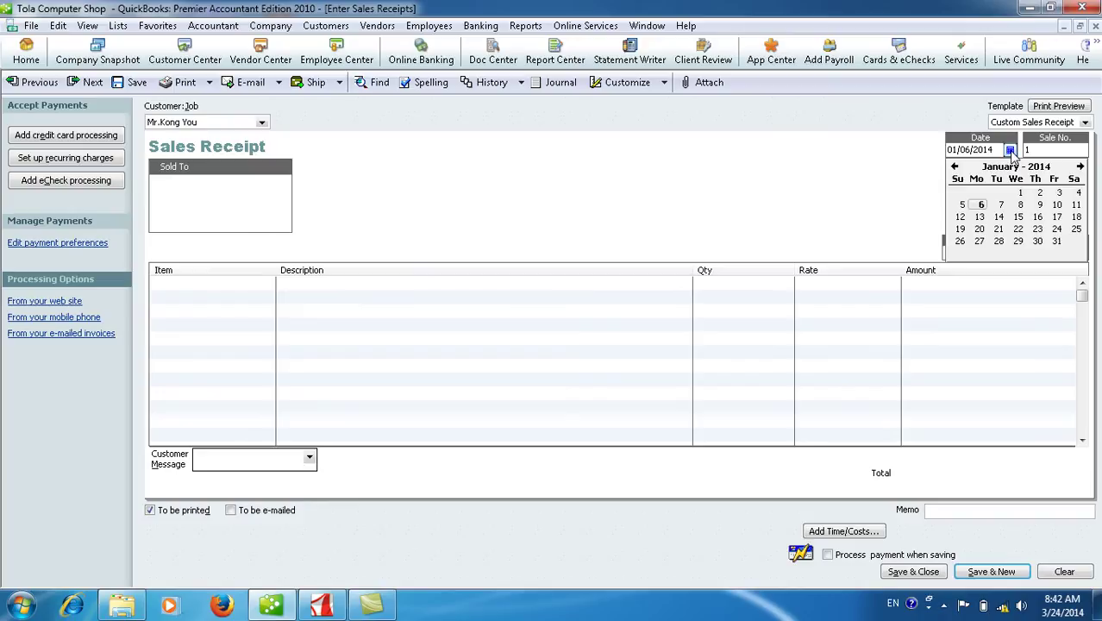
click(1002, 205)
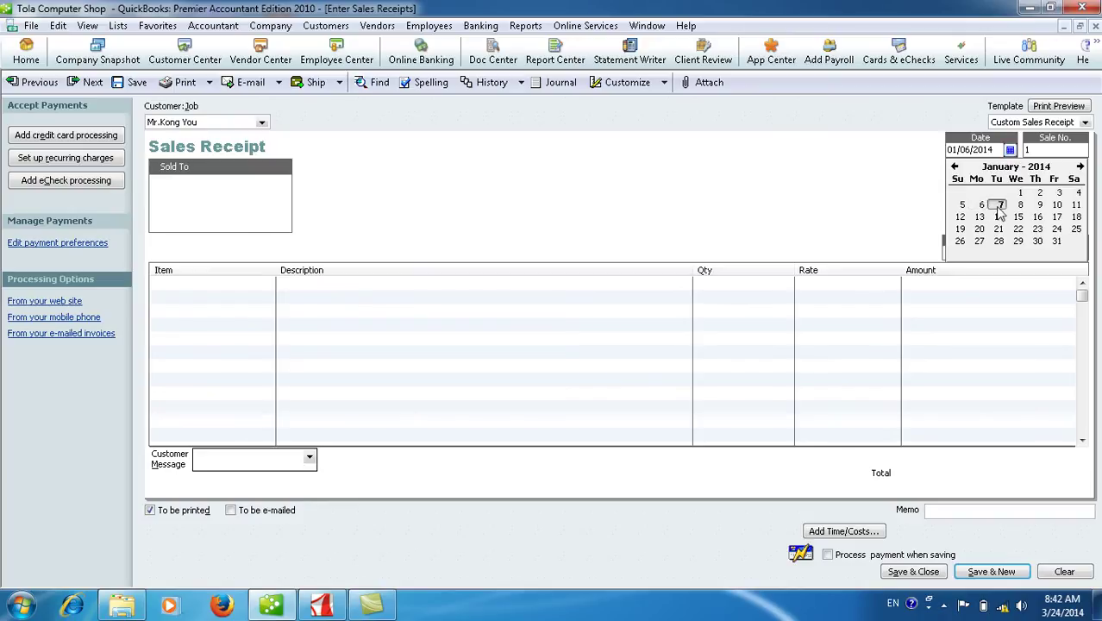
click(1026, 151)
text(#0)
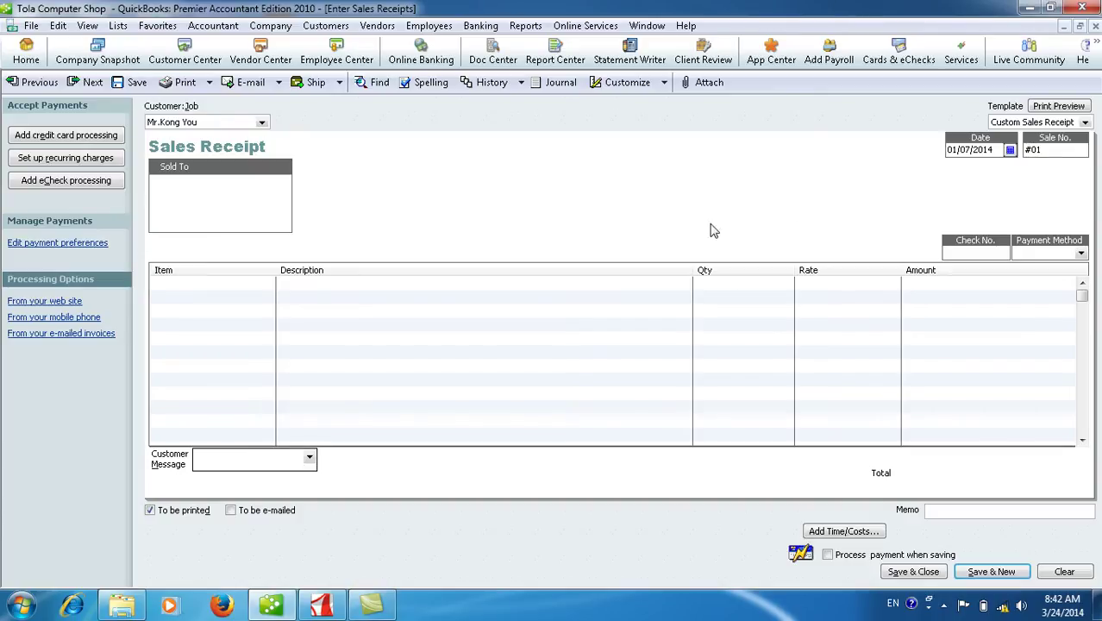
click(267, 287)
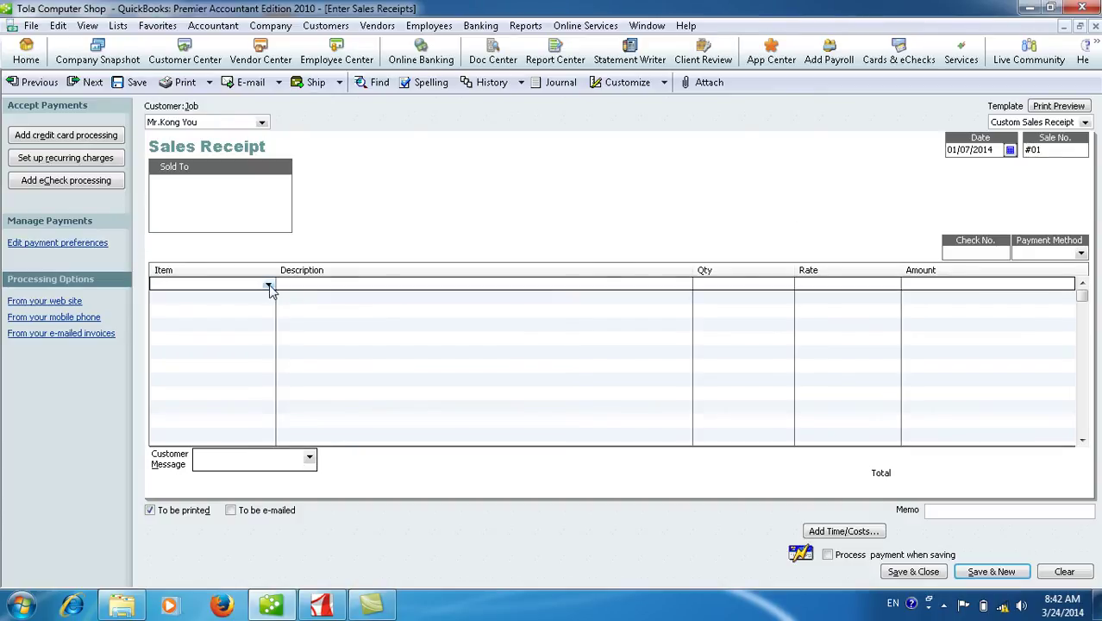
click(267, 287)
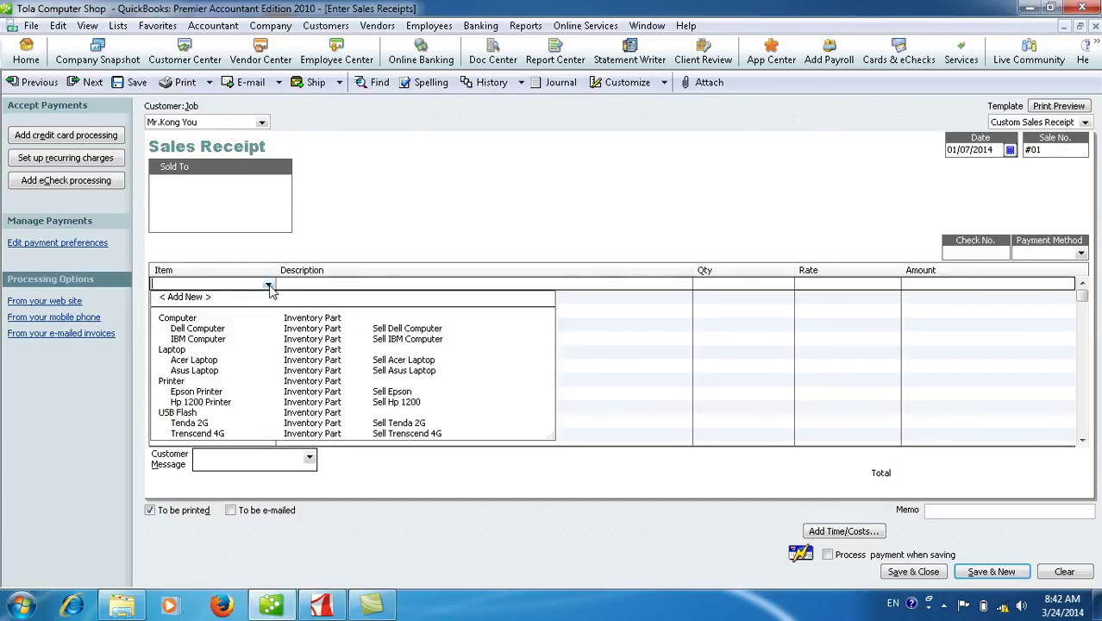
click(197, 329)
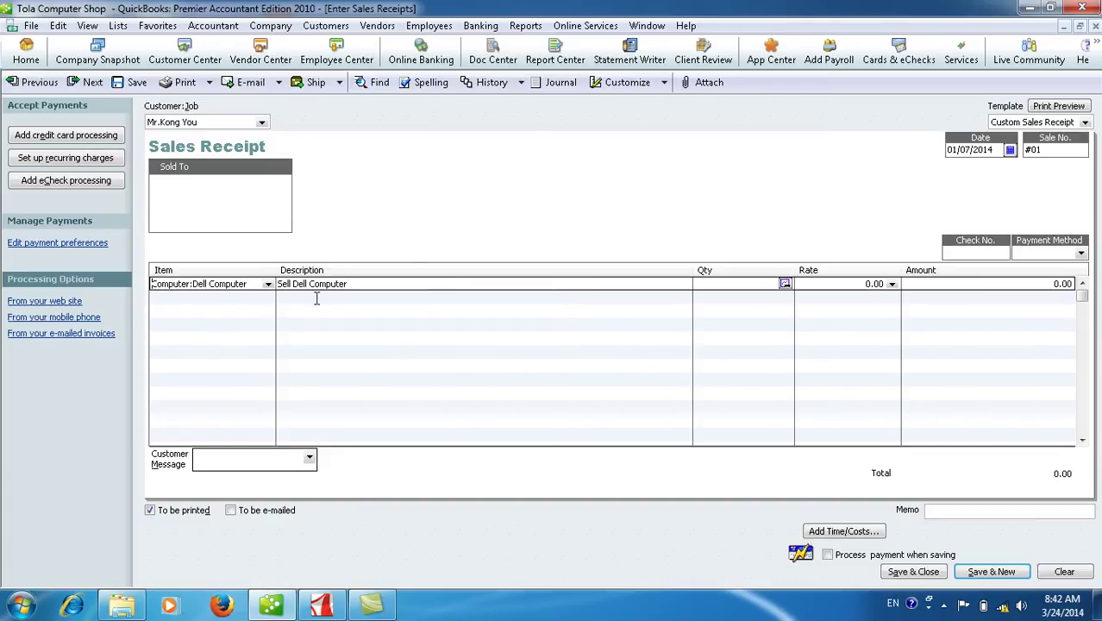
click(365, 285)
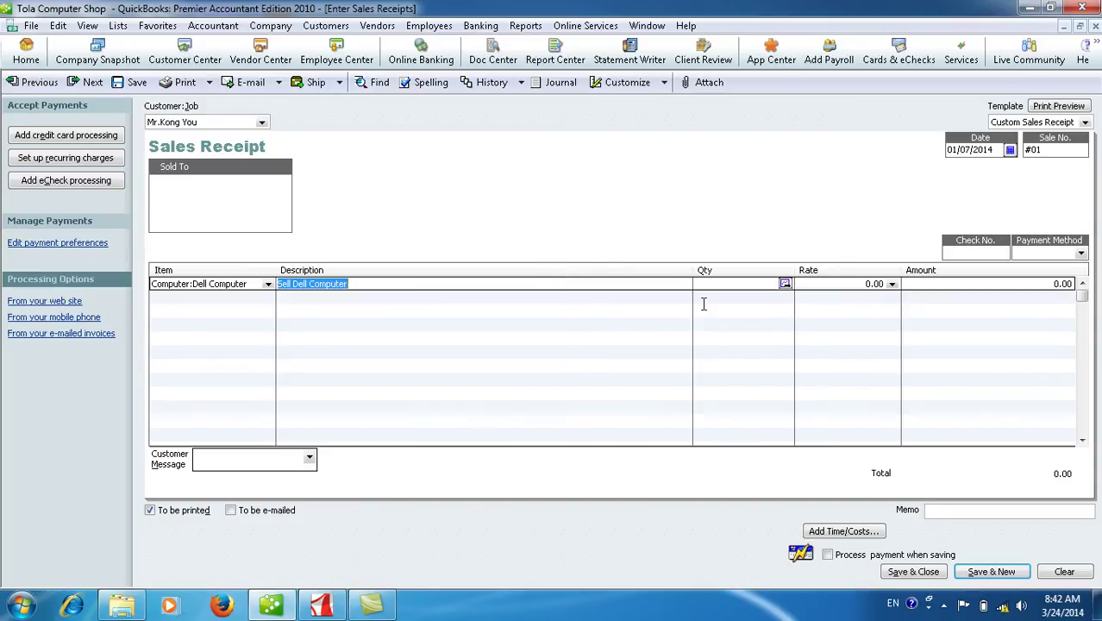
Step: Sell 2 Dell Computers at 300.00 for 600.00, suppress the price levels tip, and save
click(735, 285)
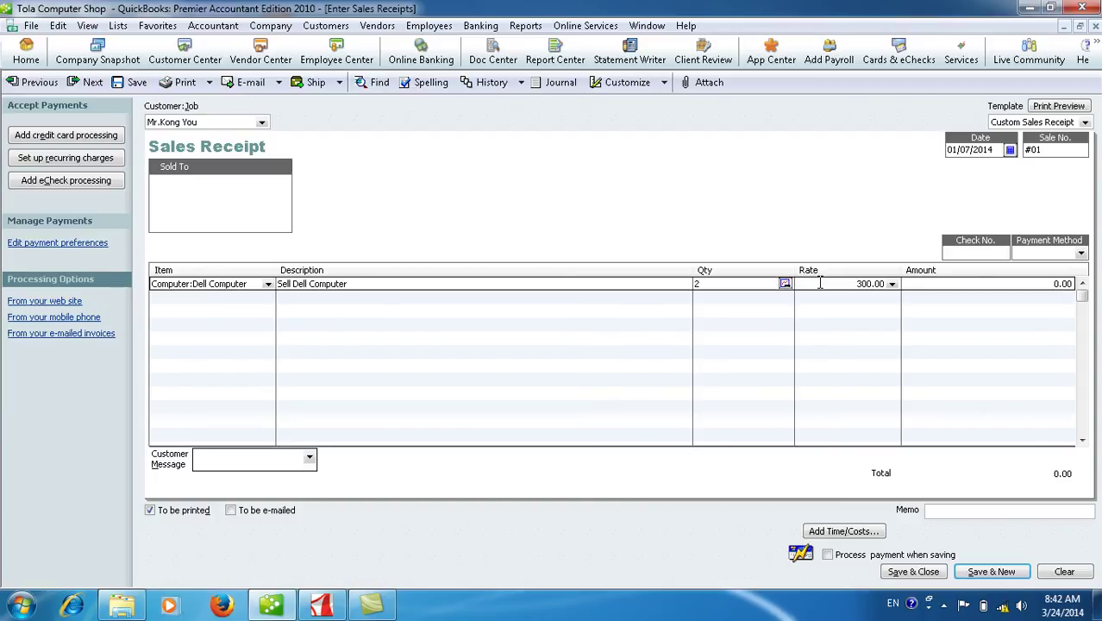
click(909, 287)
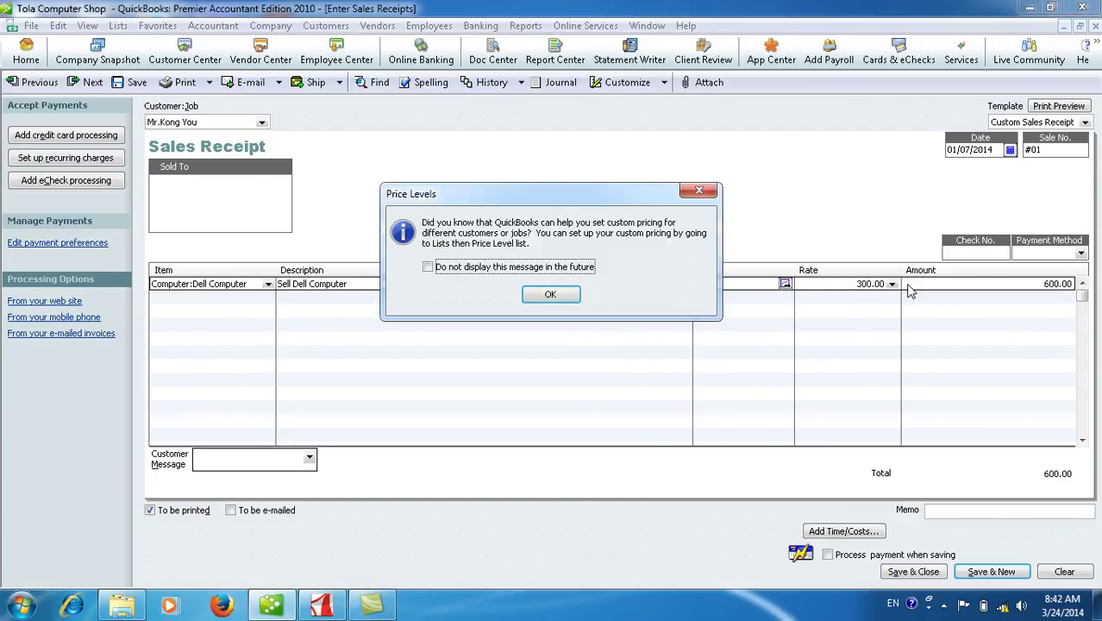
click(553, 270)
click(552, 295)
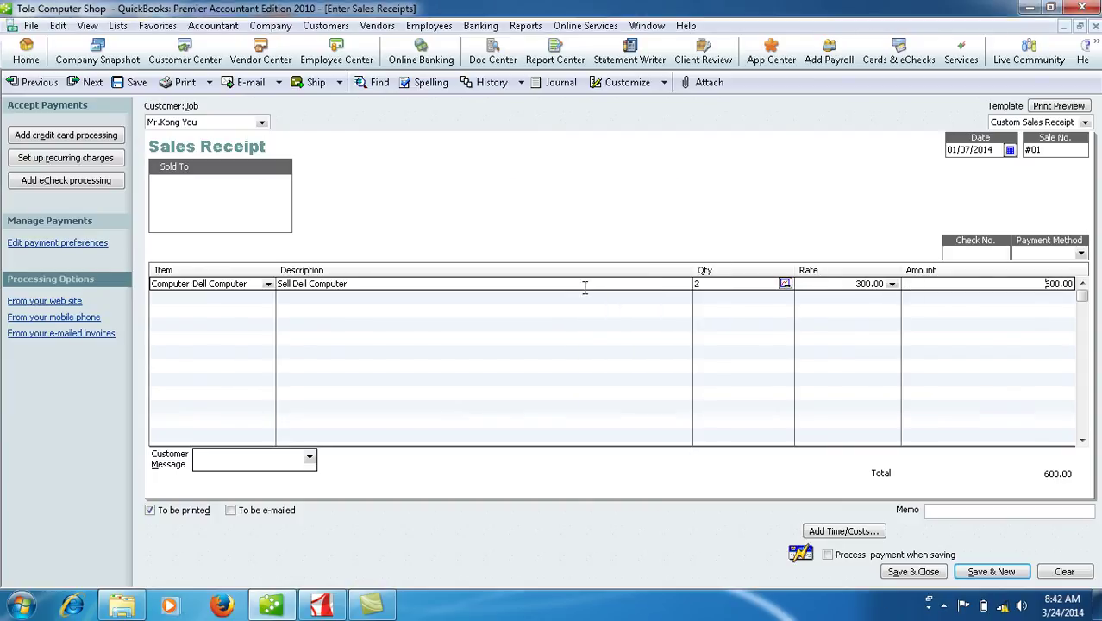
click(1018, 287)
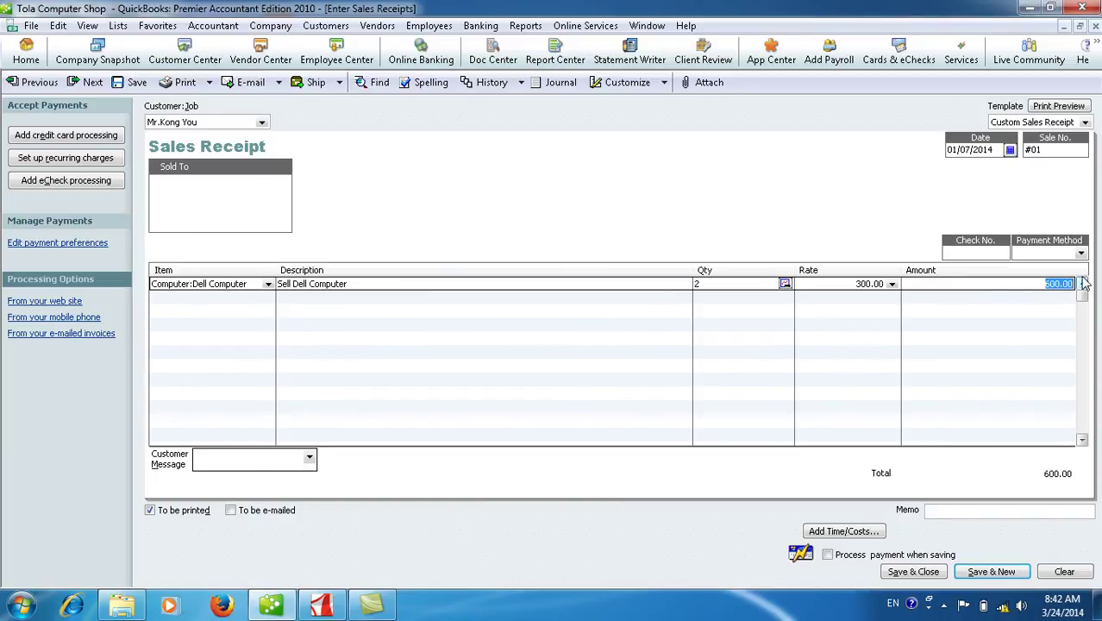
click(910, 572)
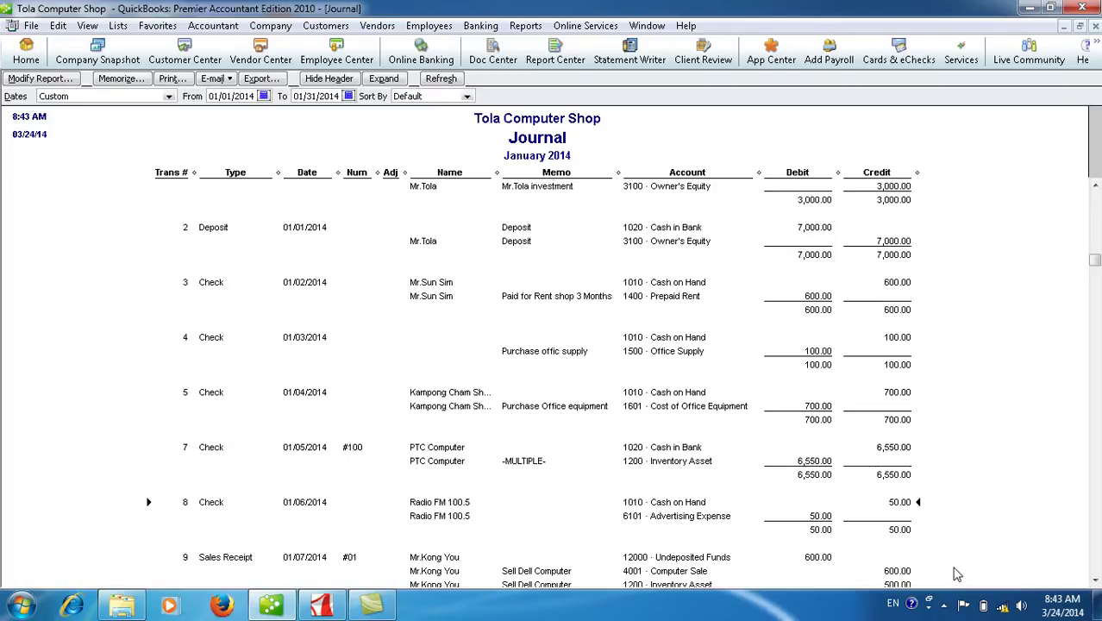
click(1095, 579)
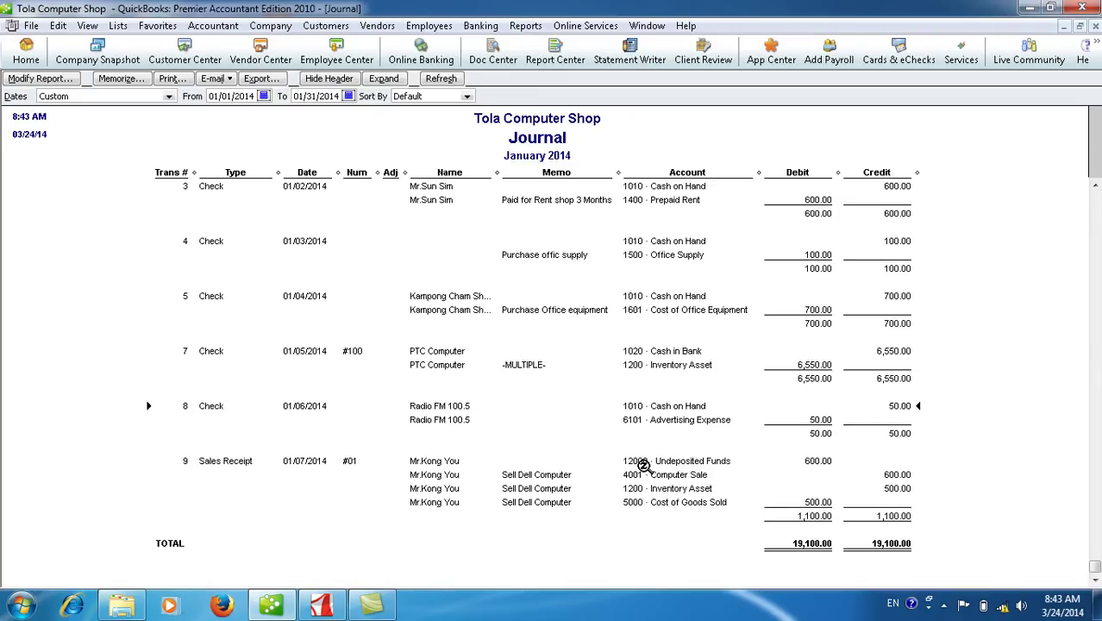
Step: Uncheck 'Use Undeposited Funds as a default deposit to account' in company Payments preferences
click(58, 27)
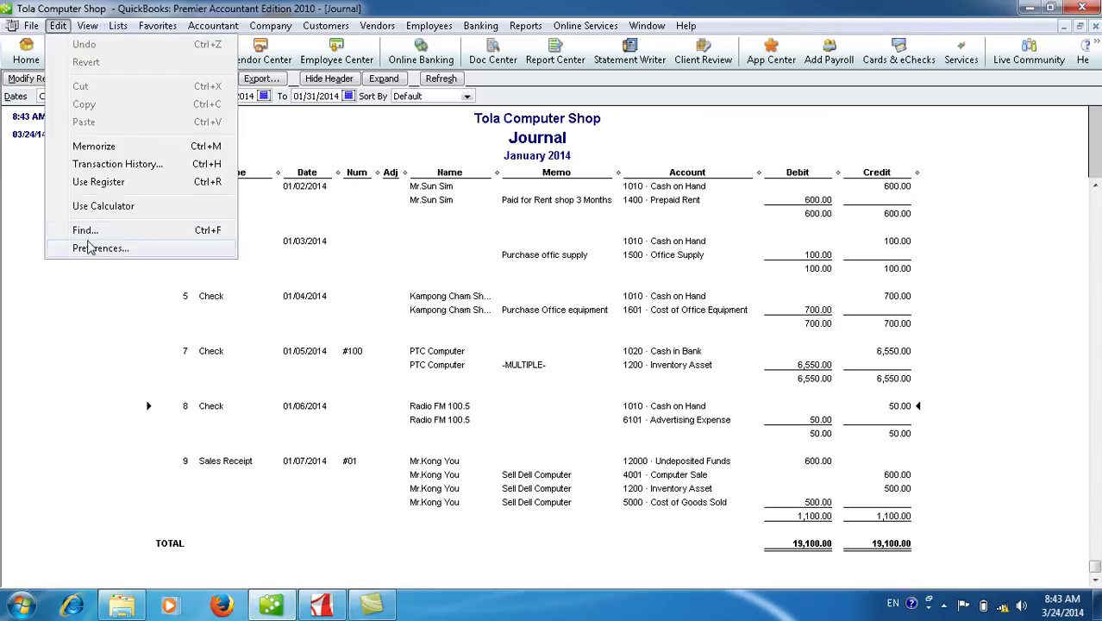
click(94, 249)
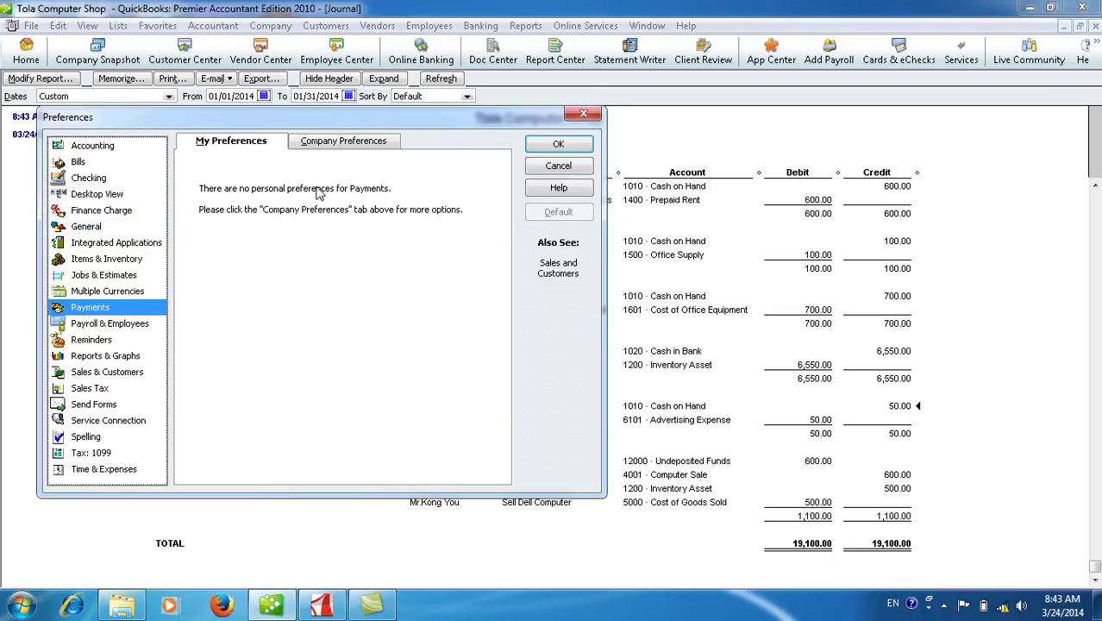
click(351, 144)
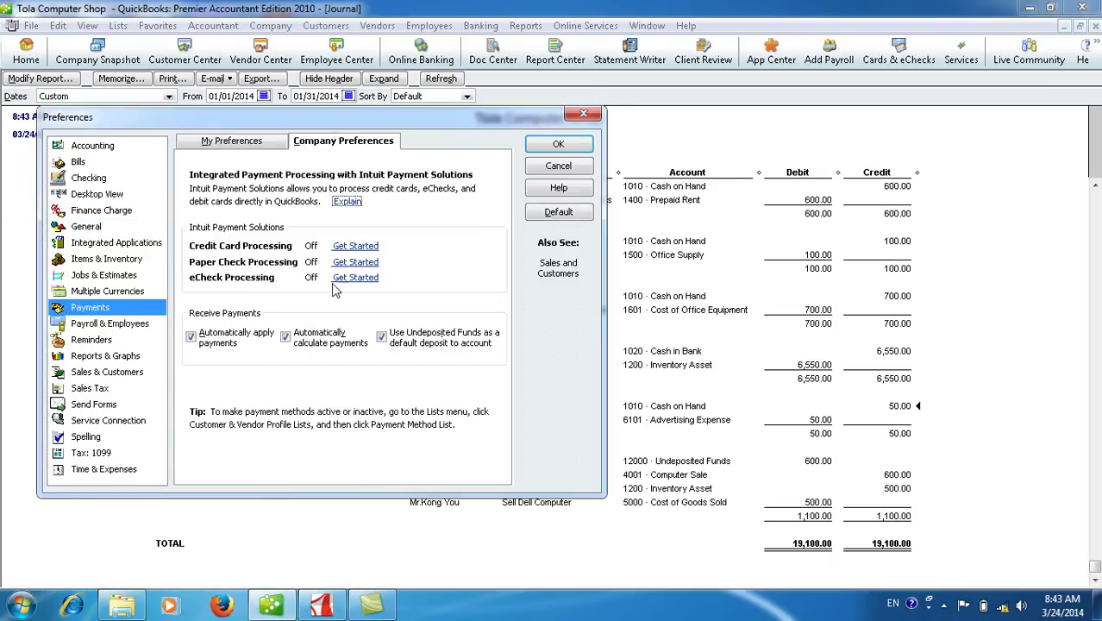
click(382, 339)
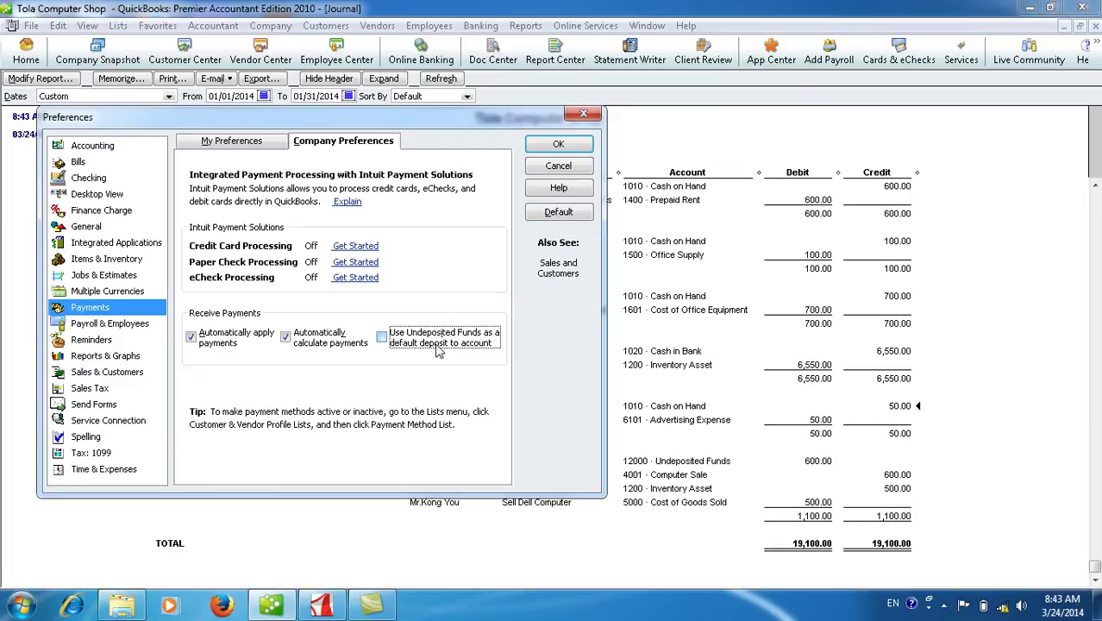
click(558, 146)
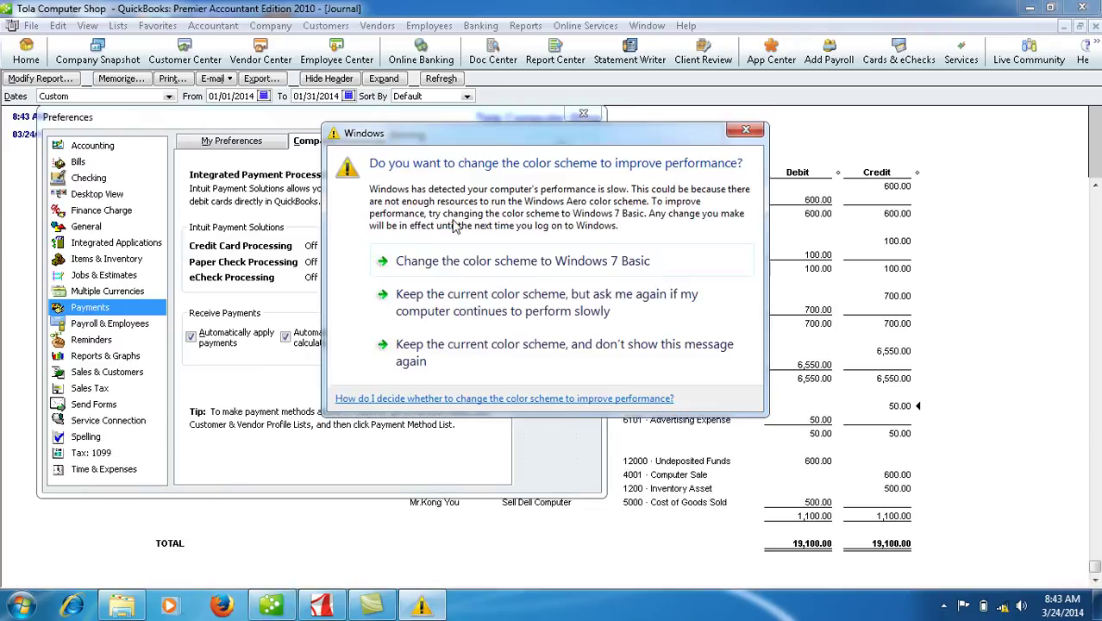
click(515, 349)
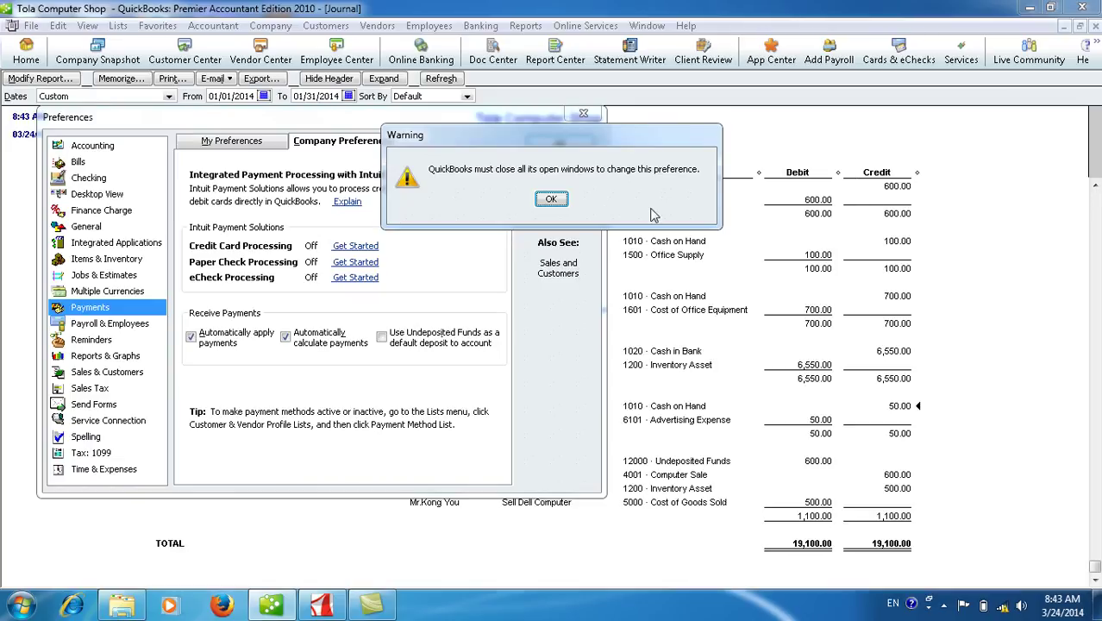
click(552, 200)
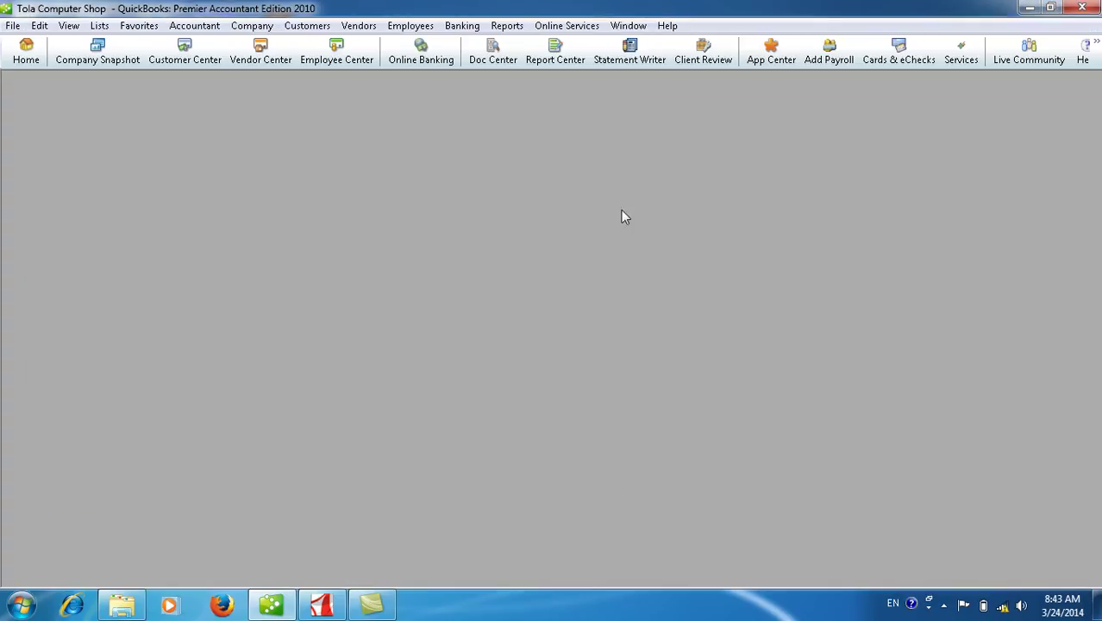
Step: Open the Accountant & Taxes Journal report with the date range set to All
click(507, 25)
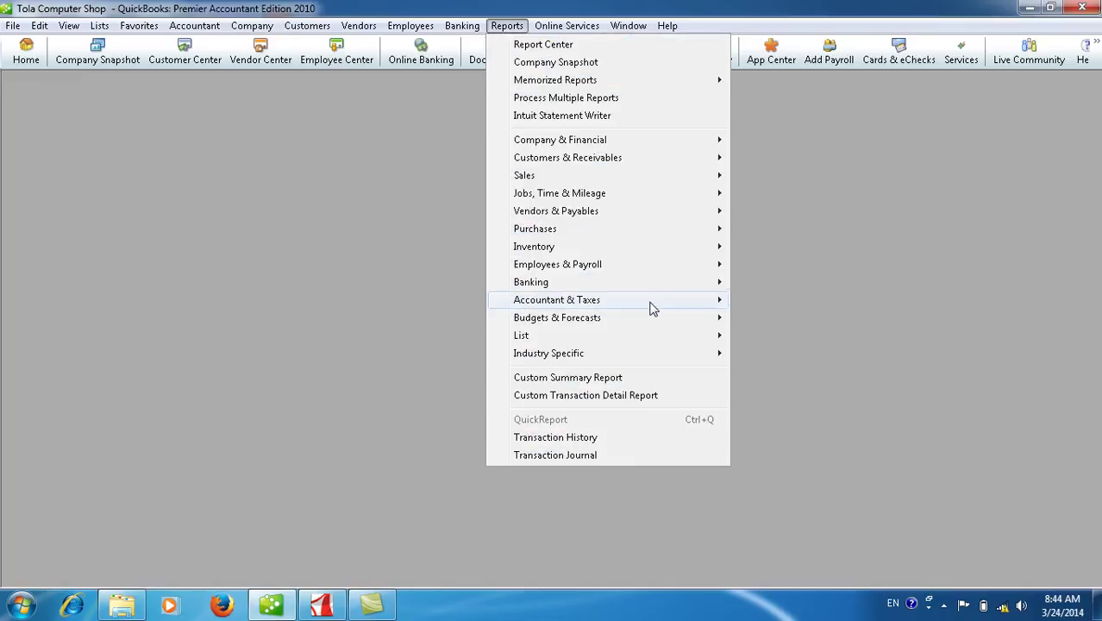
mouse_move(656, 300)
click(779, 393)
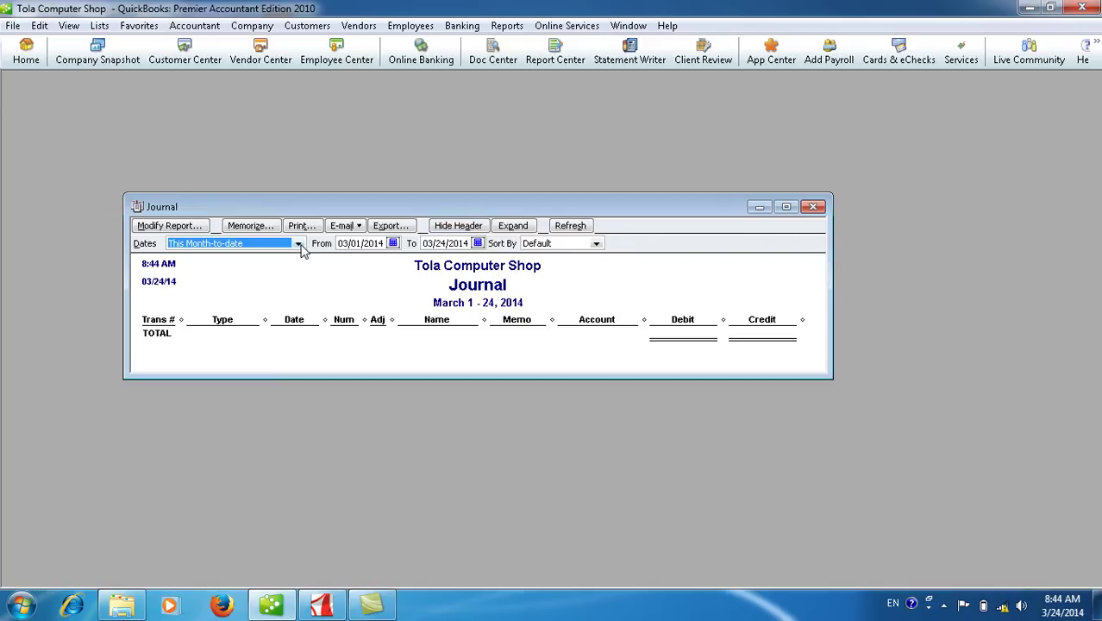
click(297, 244)
click(280, 258)
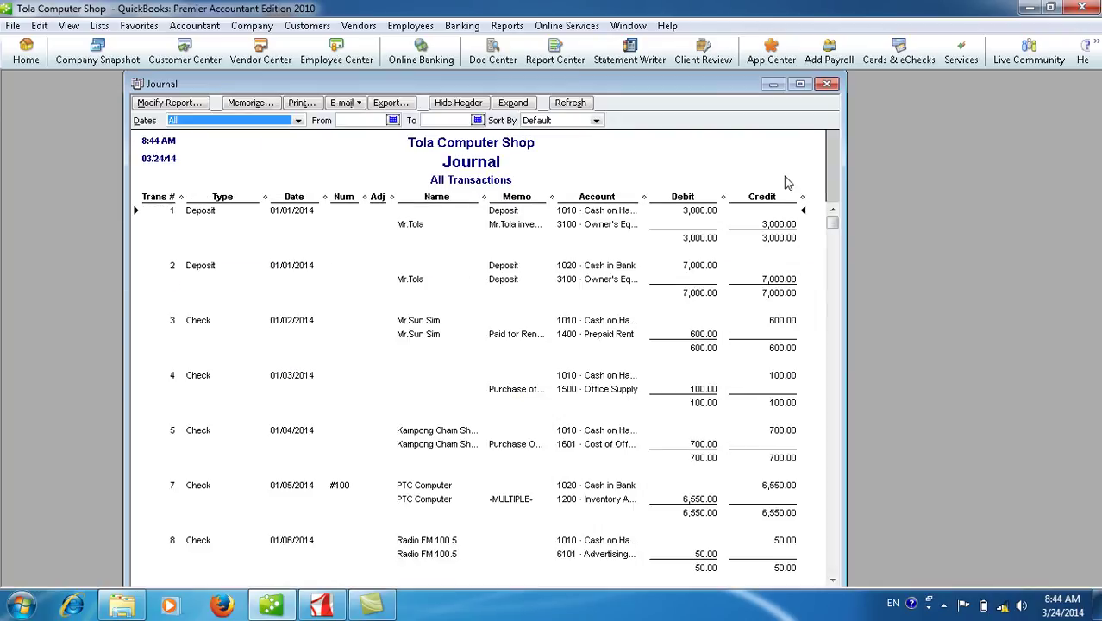
Step: Maximize the Journal report and widen its Account and Memo columns
click(800, 84)
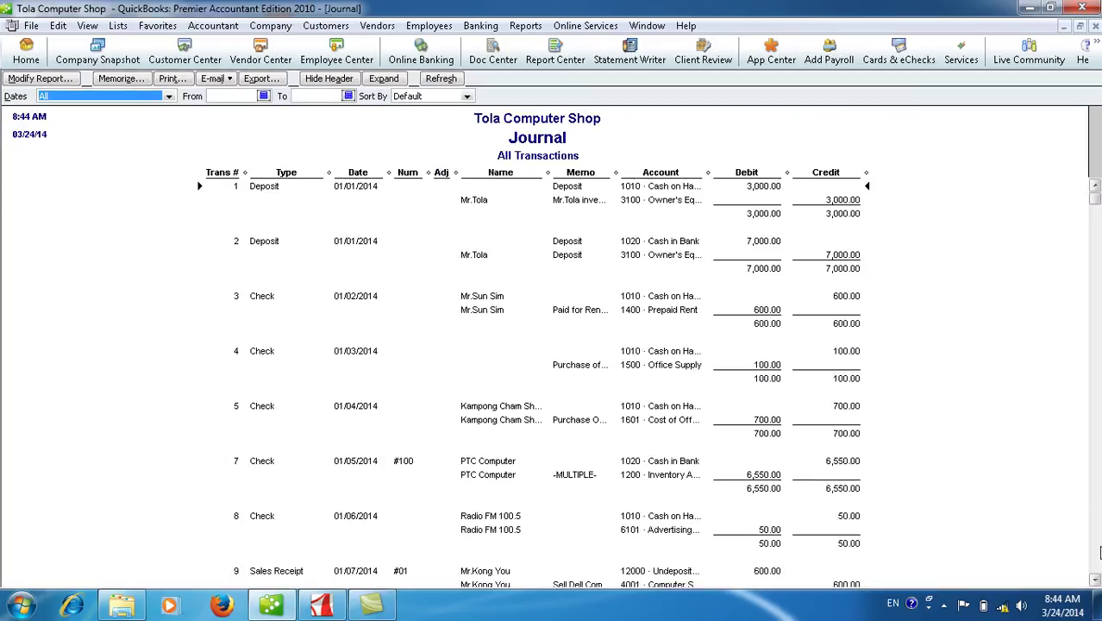
click(1095, 582)
click(1095, 583)
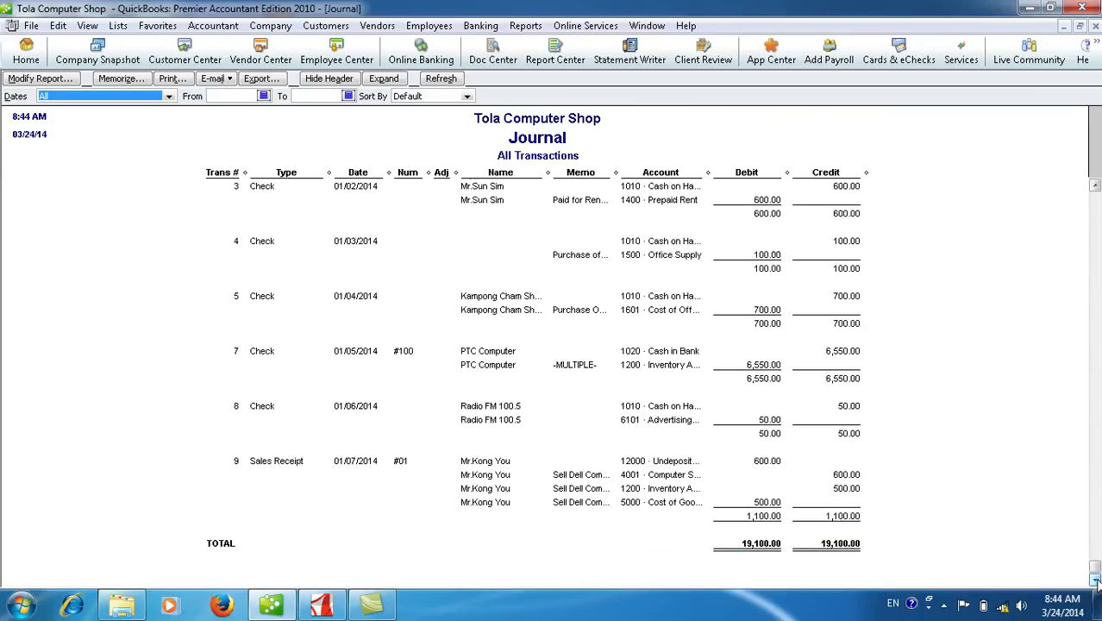
drag(707, 172, 762, 168)
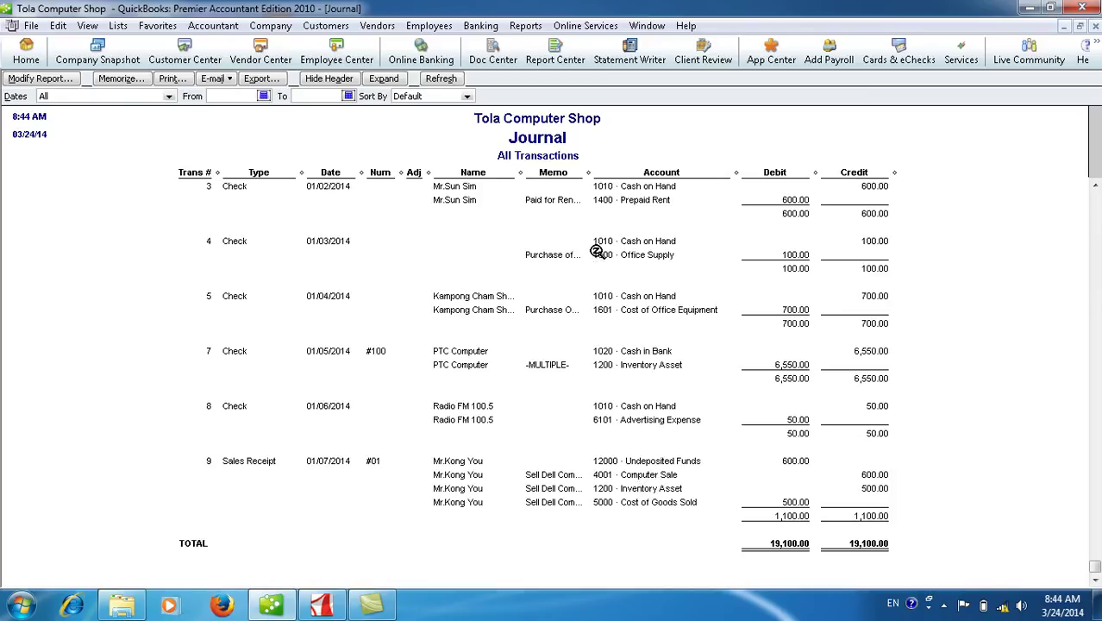
drag(593, 173, 612, 172)
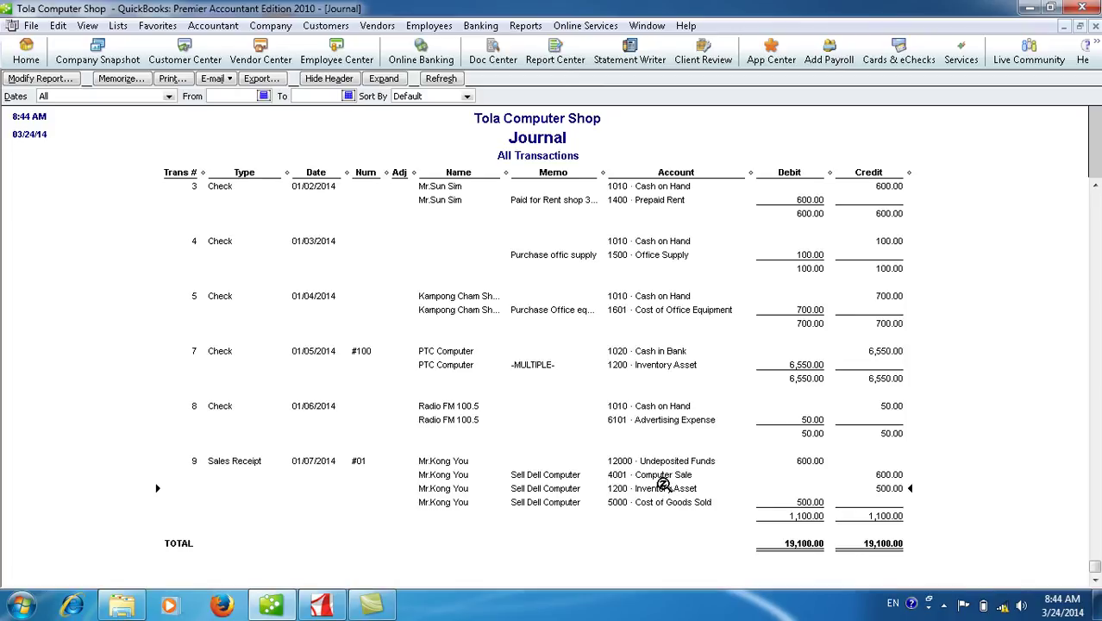
Step: Change sales receipt 9's Deposit To account to 1010 · Cash on Hand and record the change
double_click(662, 485)
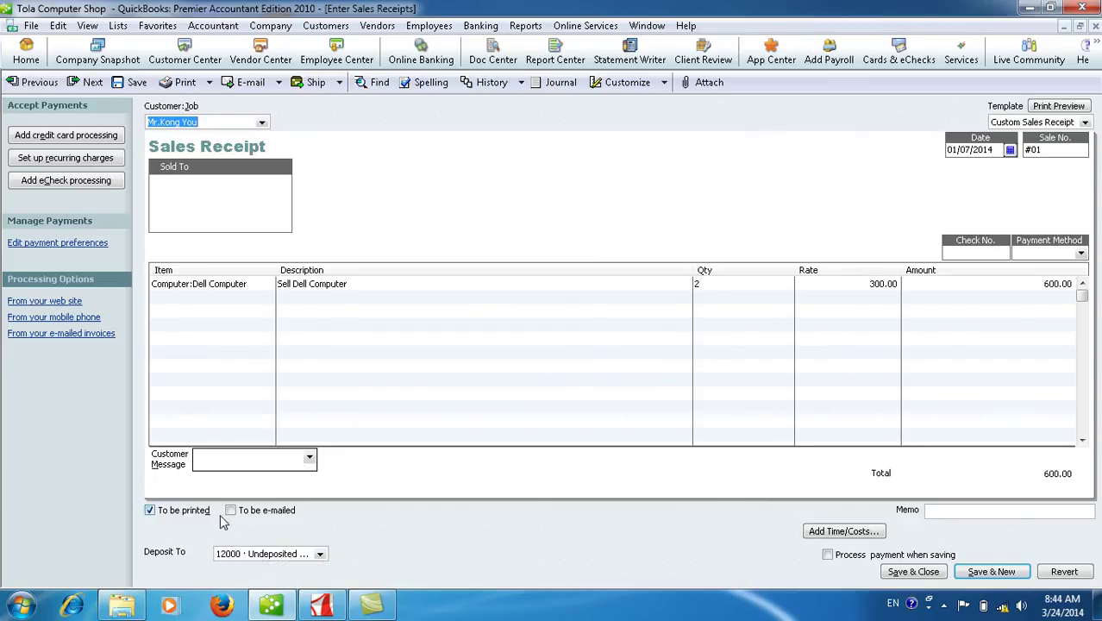
click(319, 554)
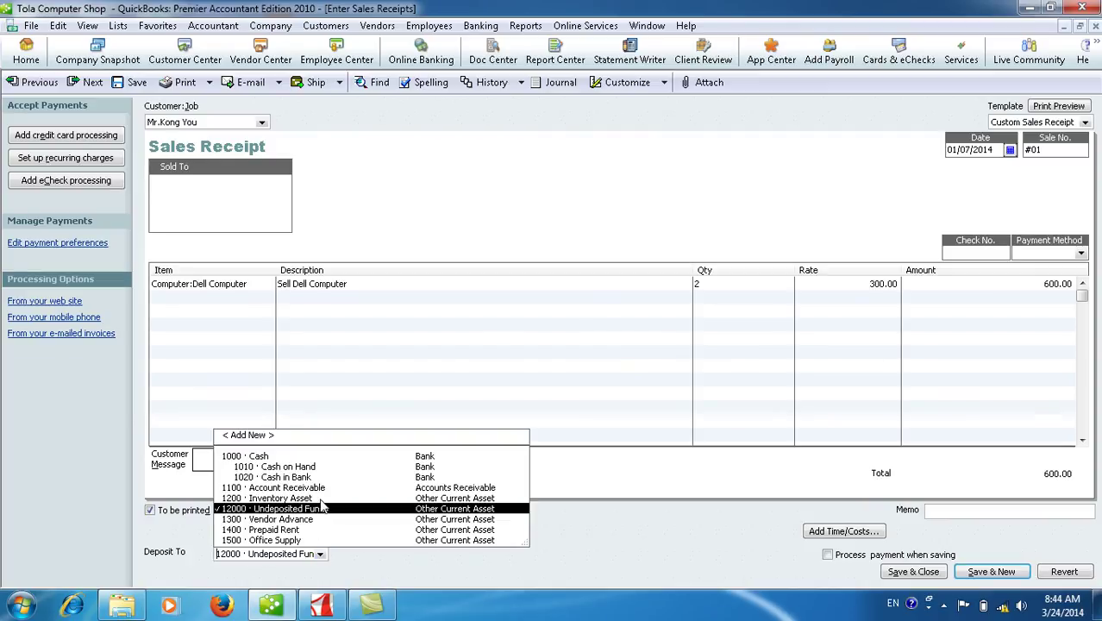
click(289, 467)
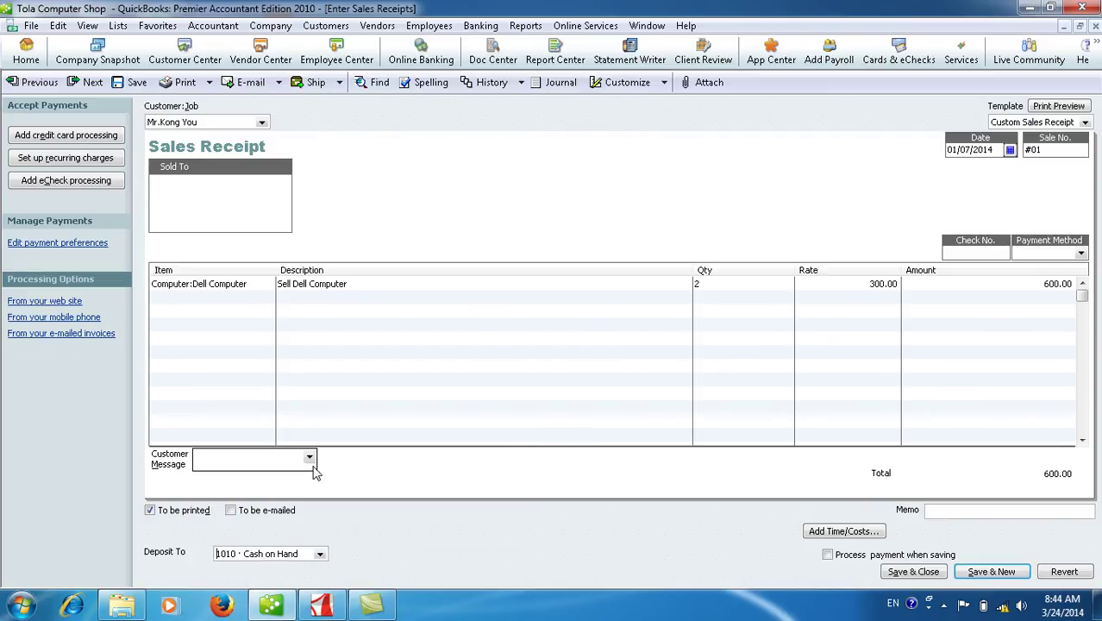
click(319, 554)
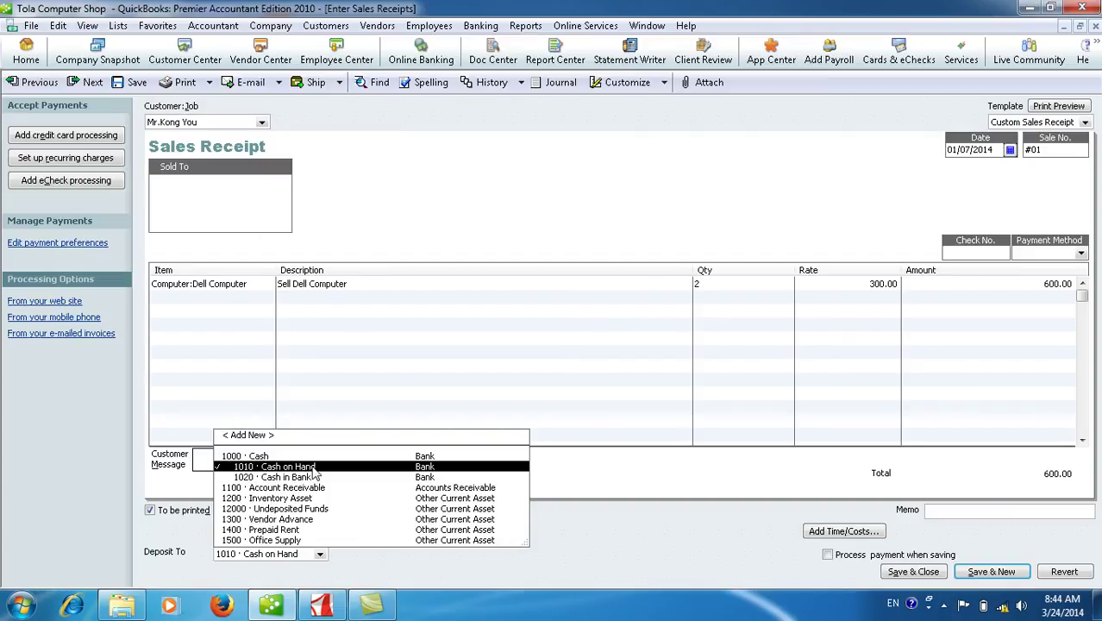
click(312, 468)
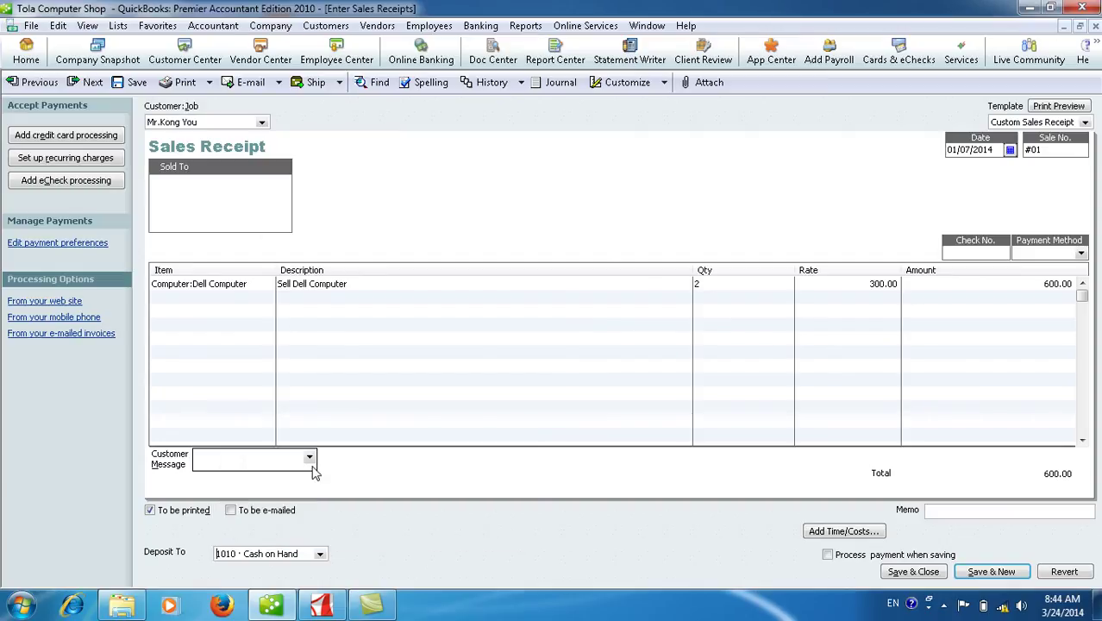
click(912, 572)
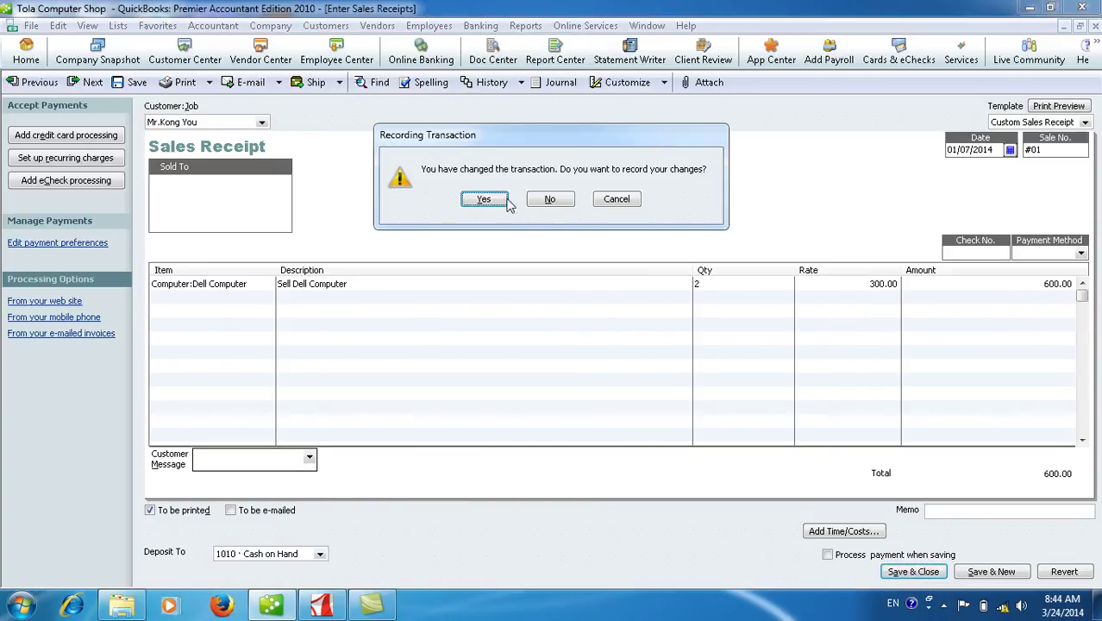
click(484, 200)
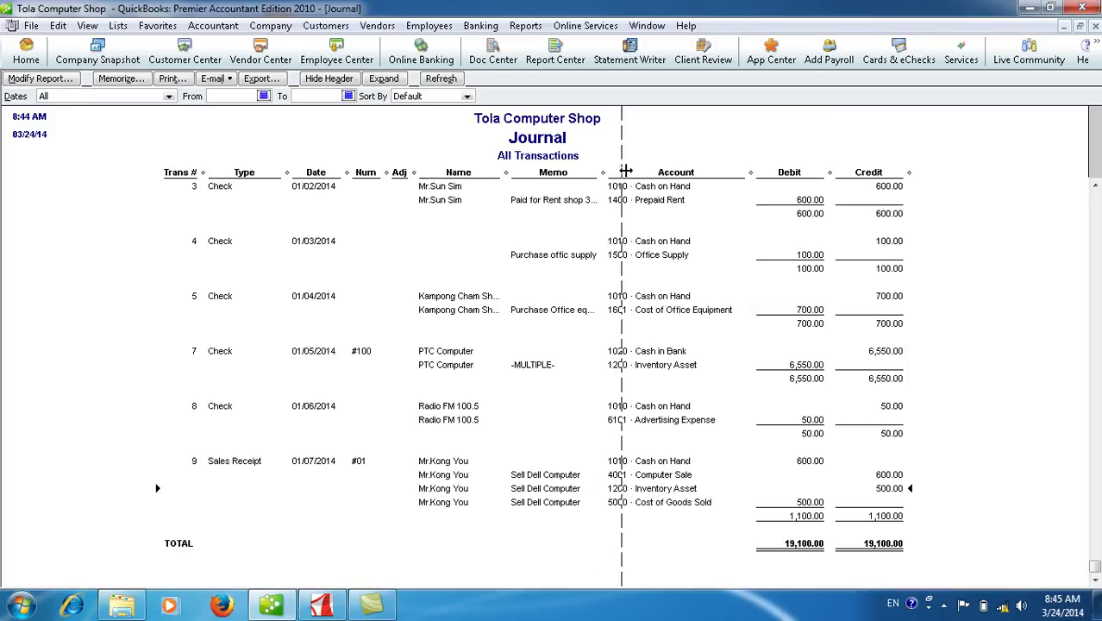
Step: Drag the Journal's Memo column divider further right to reveal the full memo text
drag(617, 173, 624, 172)
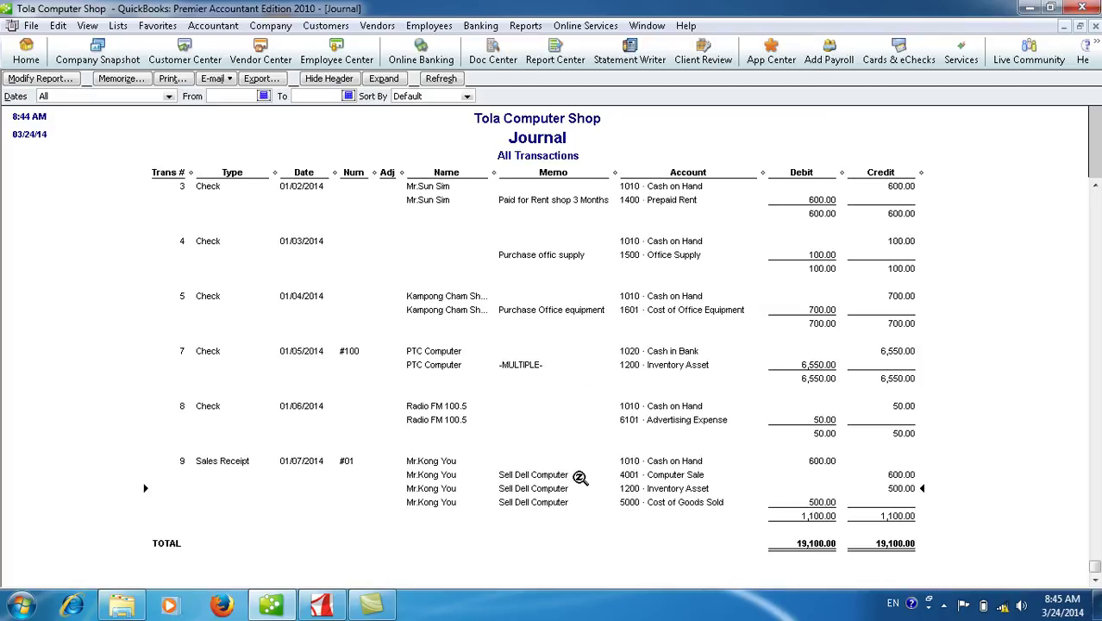